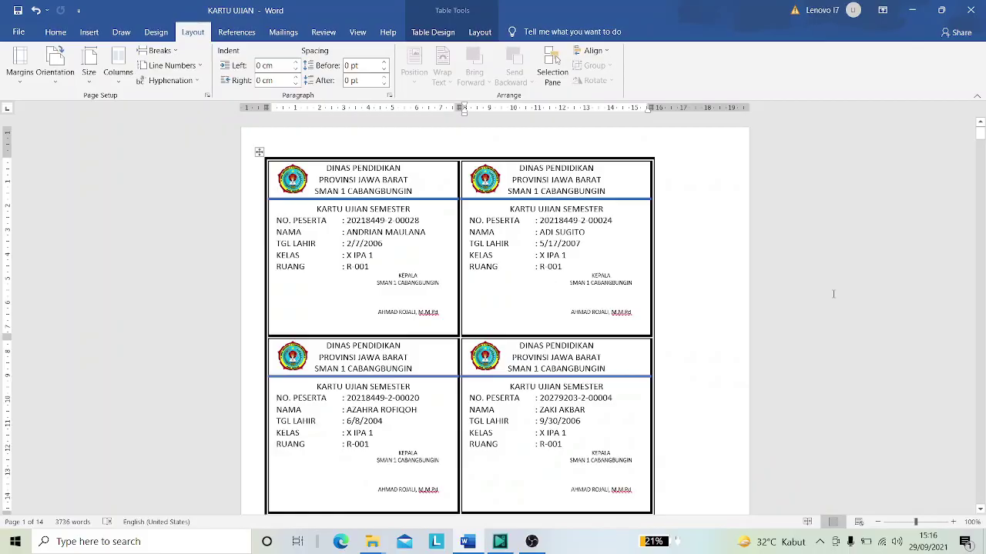
Look over the finished exam cards in the document and return to the first card.
scroll(832, 294, down, 5)
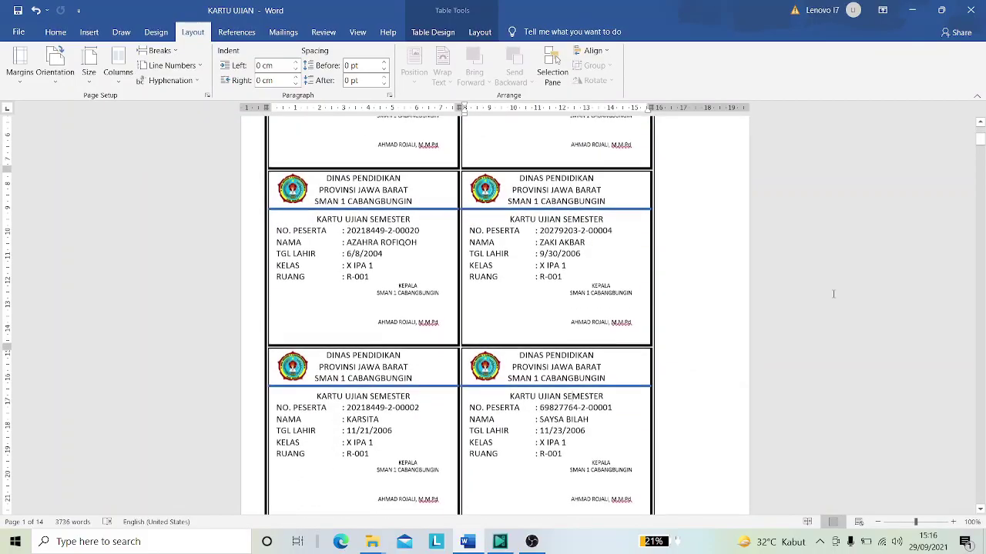
scroll(833, 293, up, 4)
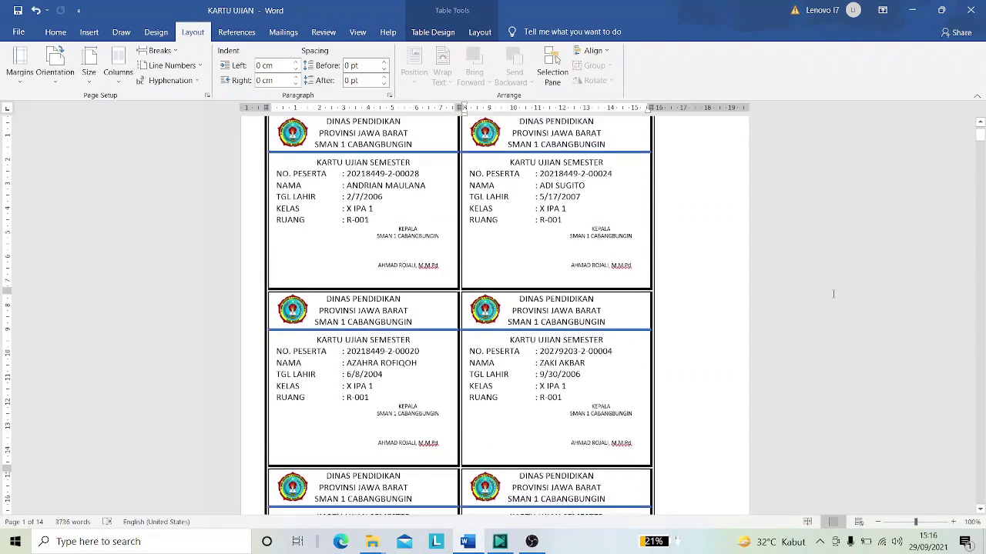
scroll(413, 205, up, 8)
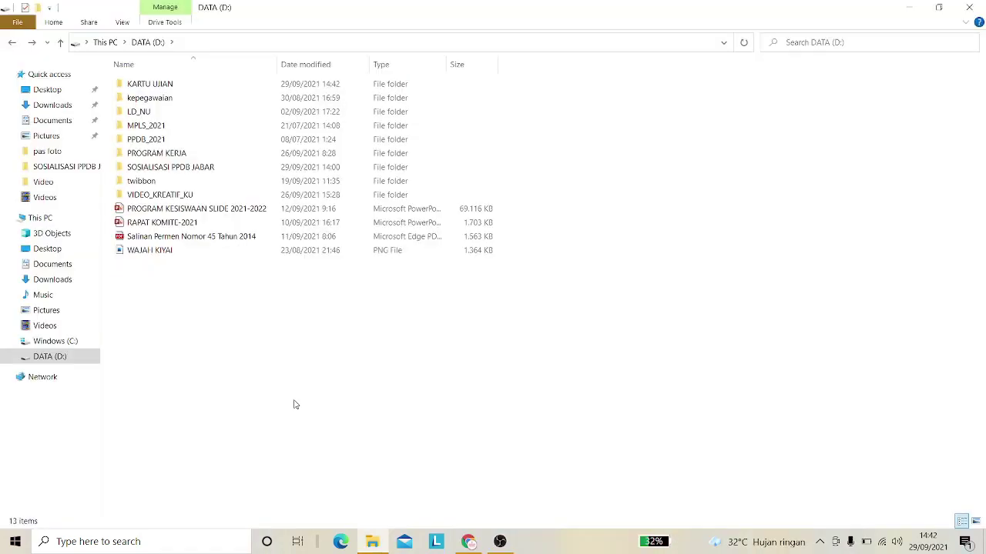
Open the DATA SISWA workbook from the KARTU UJIAN folder and review its NO. PESERTA, NAMA, TGL LAHIR, RUANG and KELAS headers.
double_click(176, 87)
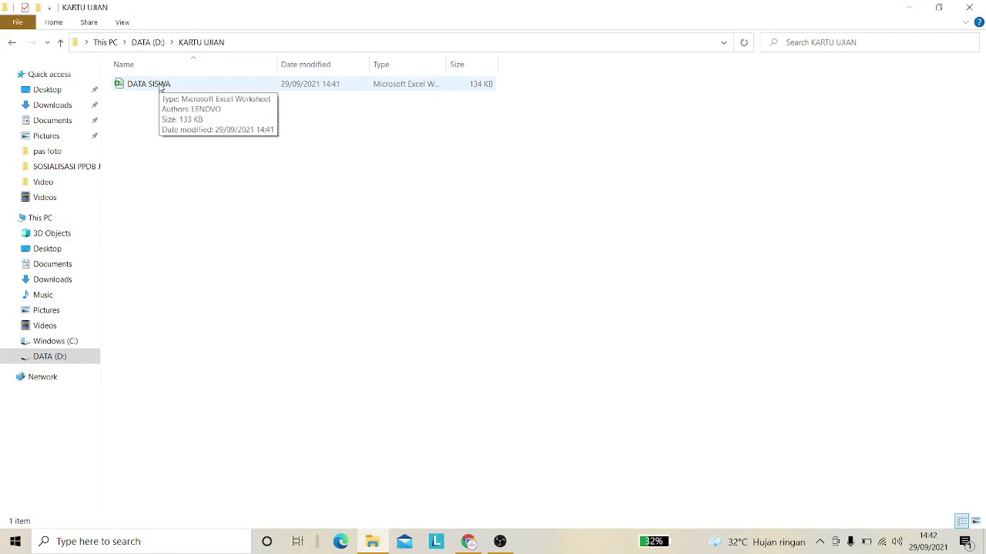
click(161, 87)
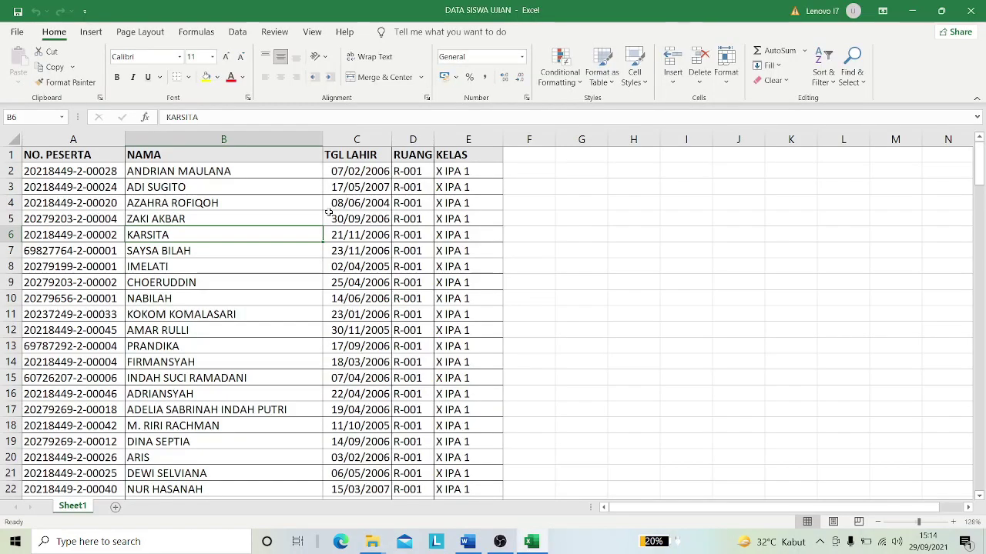
click(13, 155)
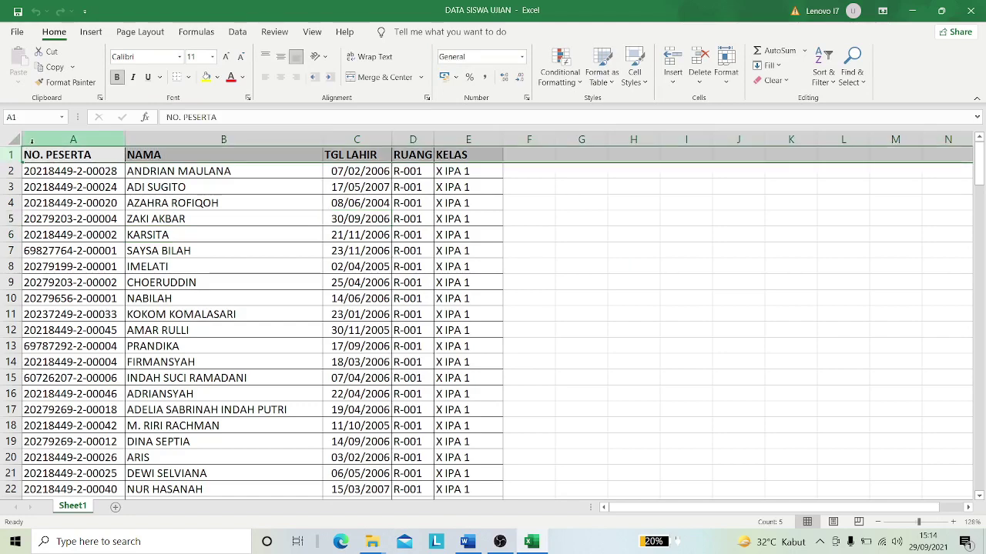
click(94, 190)
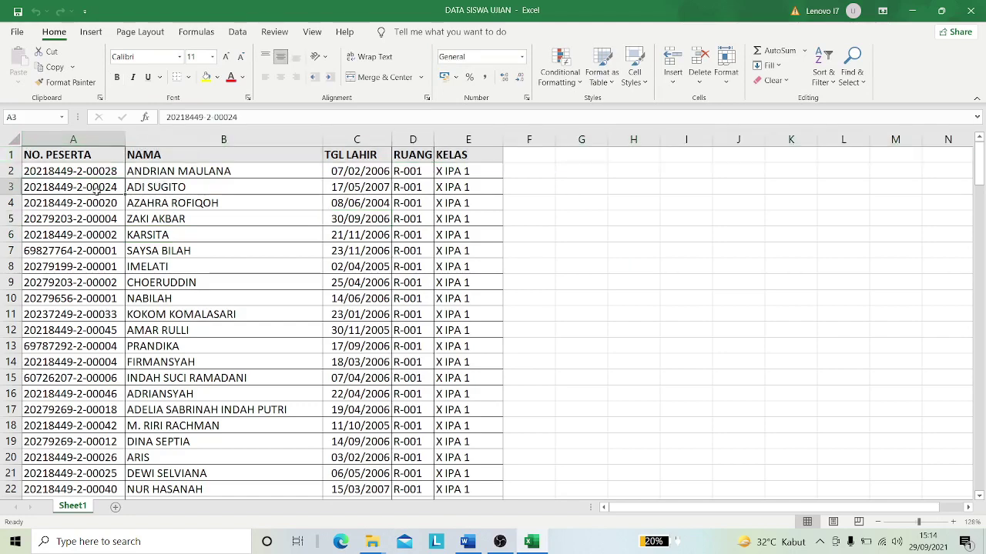
click(72, 153)
click(164, 154)
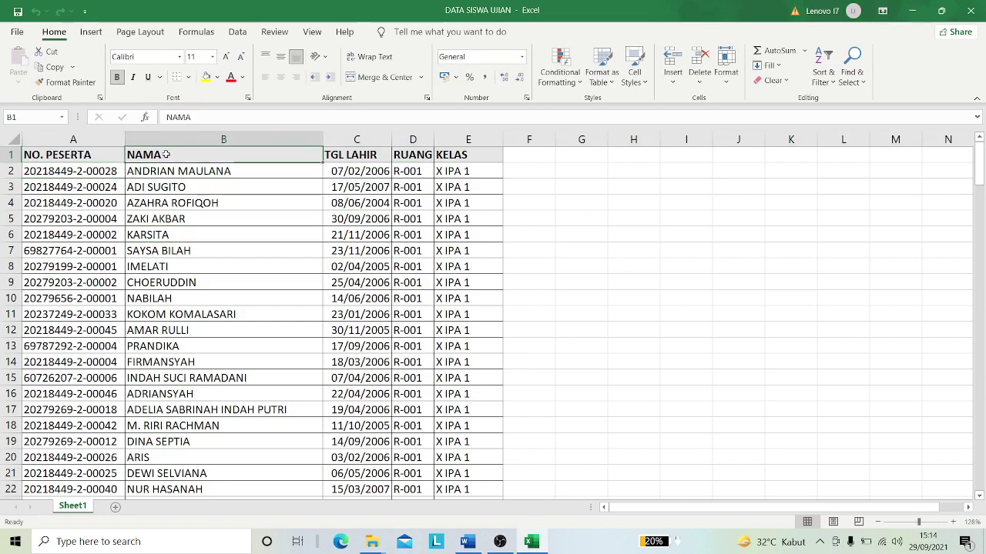
click(348, 157)
click(418, 154)
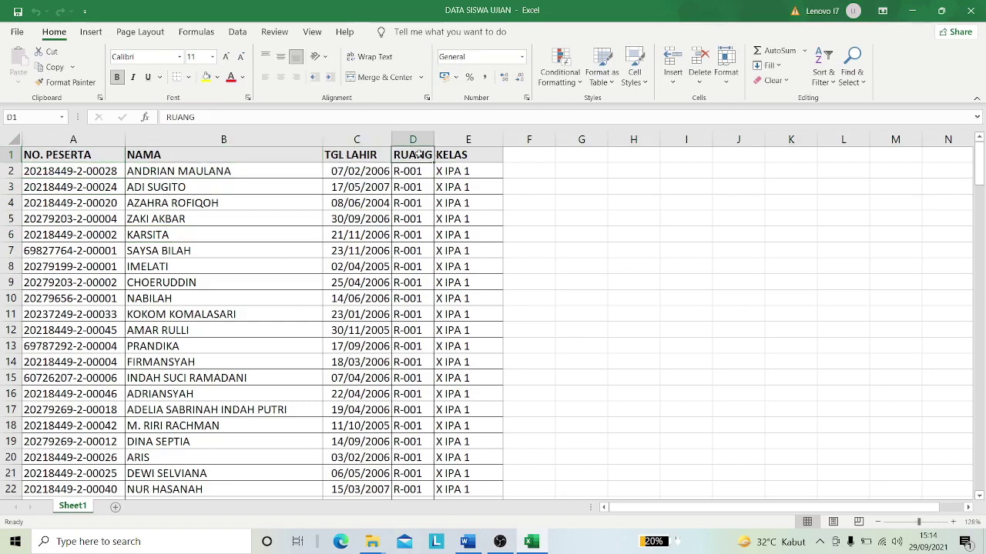
click(466, 156)
click(540, 245)
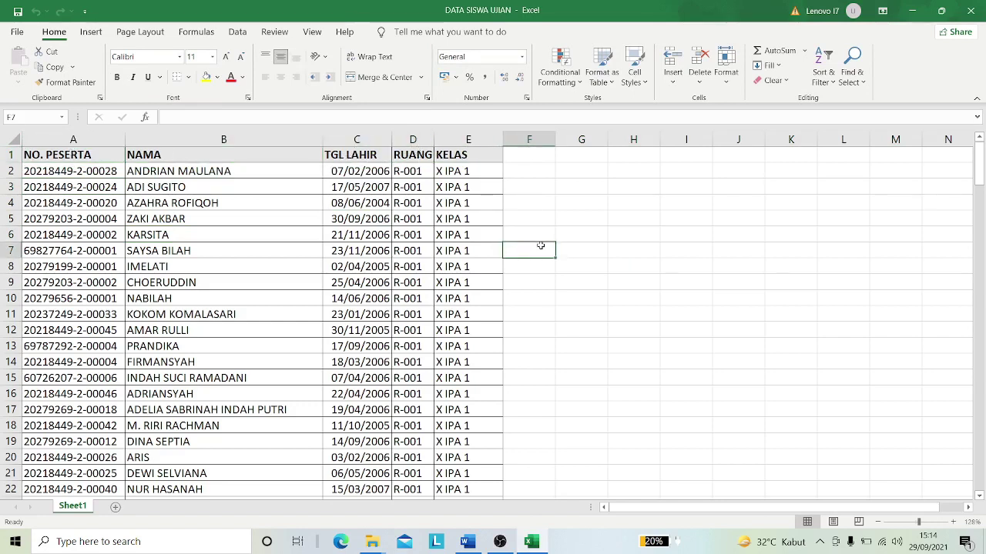
Look through the student rows to the end of the list and return to the top of the sheet.
scroll(541, 245, down, 8)
scroll(541, 245, down, 20)
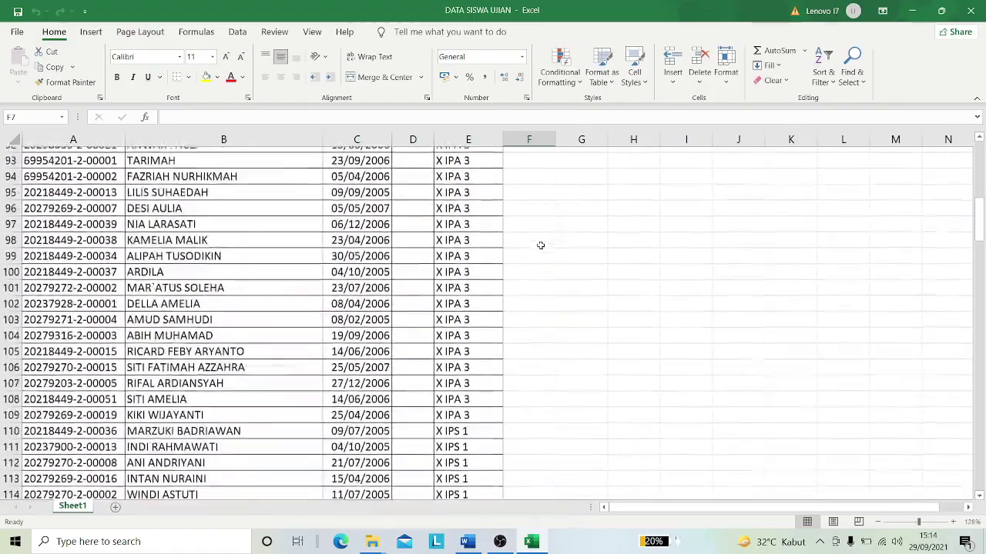
scroll(541, 244, down, 20)
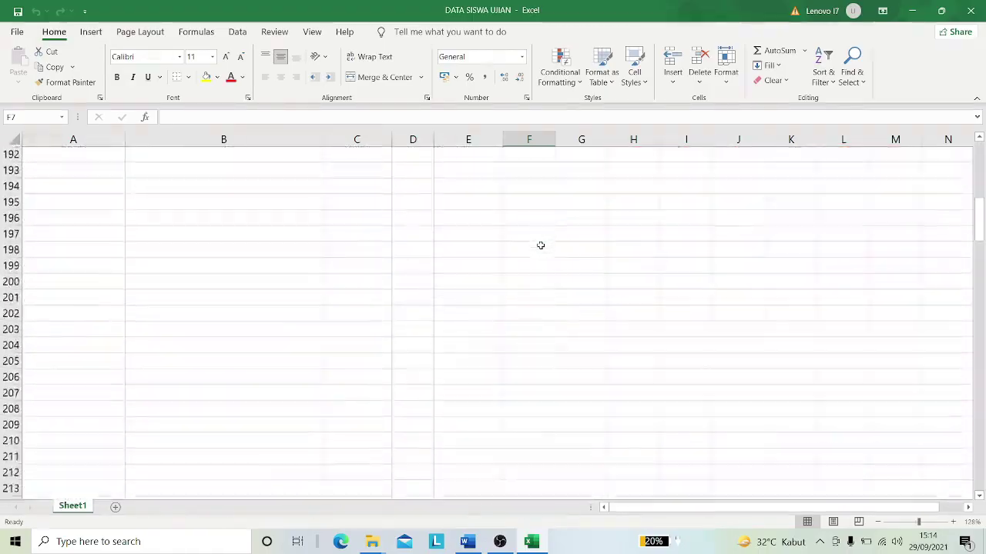
key(ctrl+BackSpace)
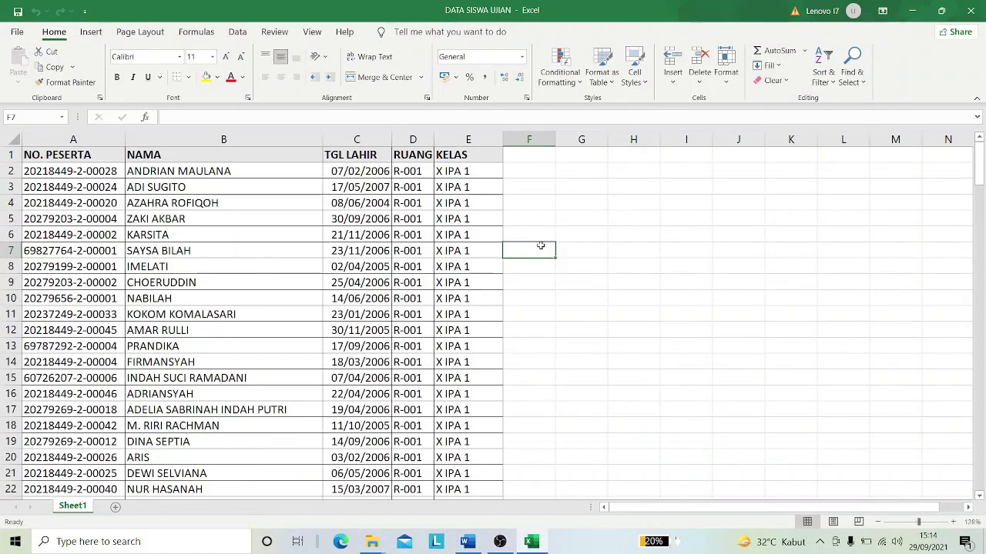
click(169, 287)
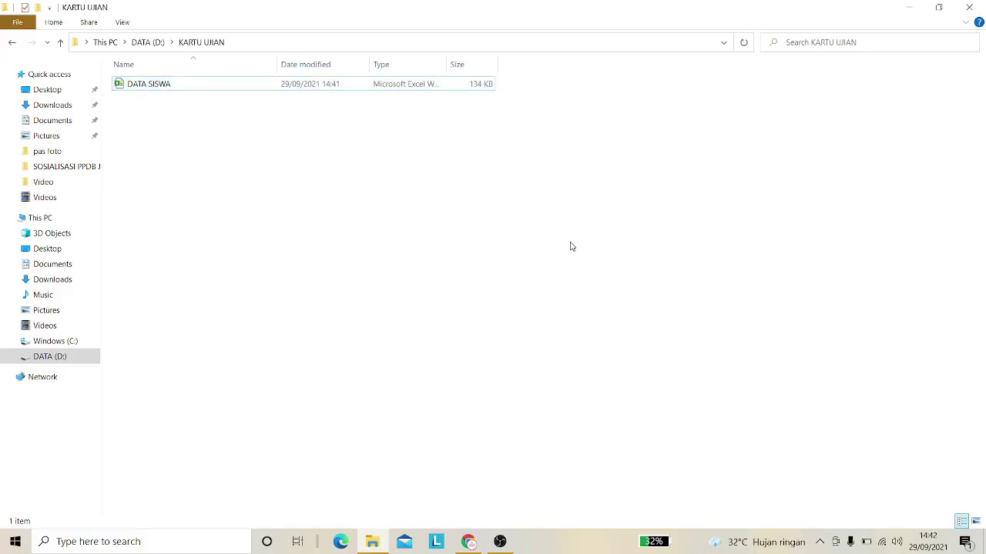
Create a Word document named KARTU UJIAN in the KARTU UJIAN folder and open it.
right_click(189, 139)
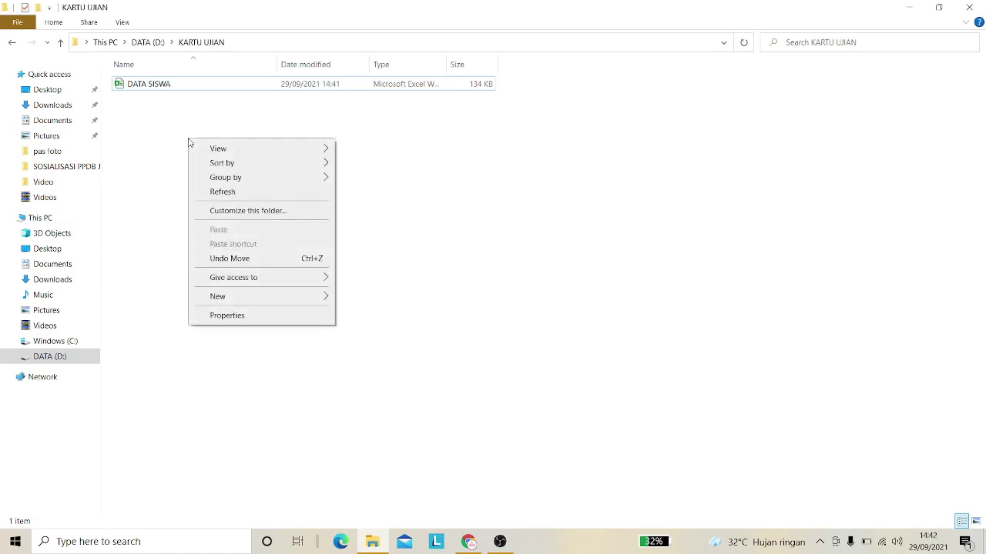
mouse_move(269, 296)
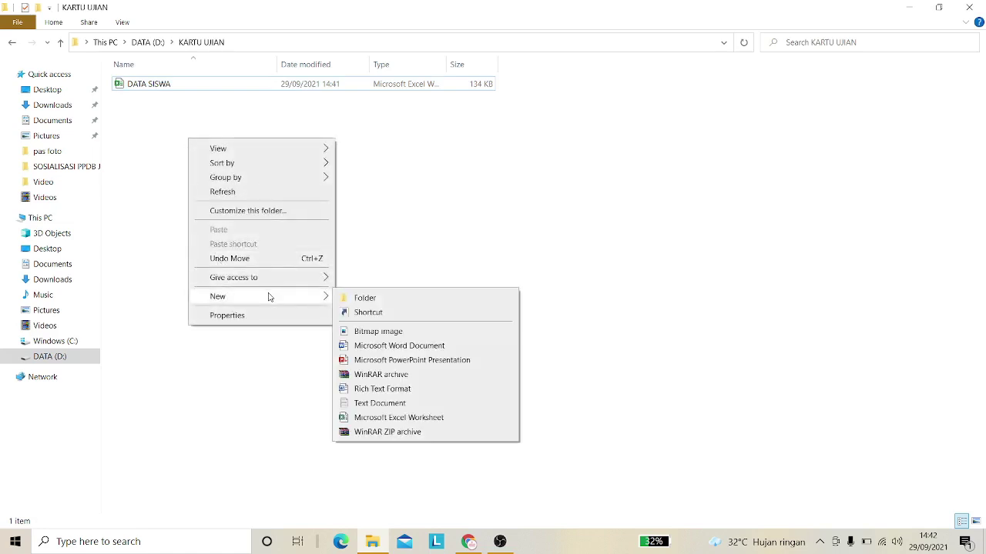
click(389, 346)
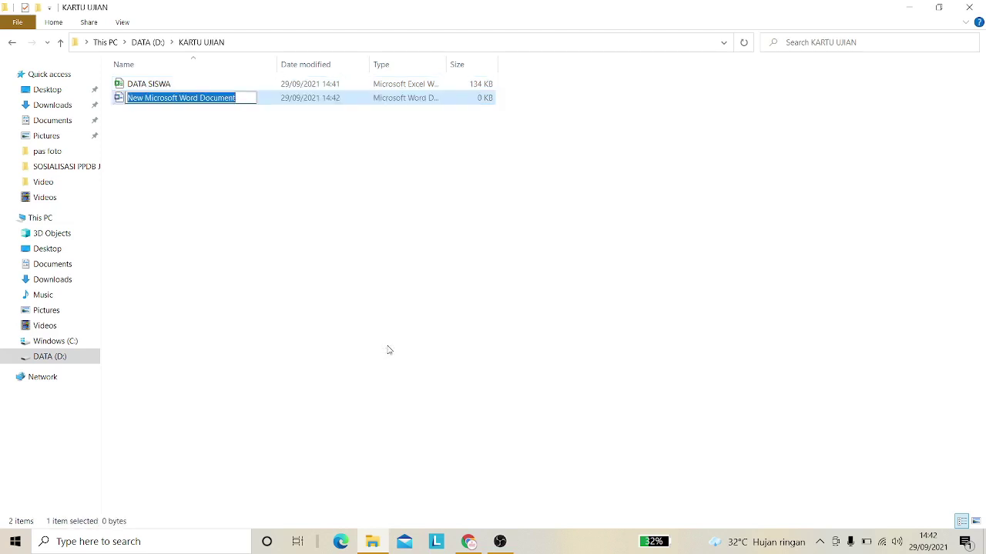
text(KARTU)
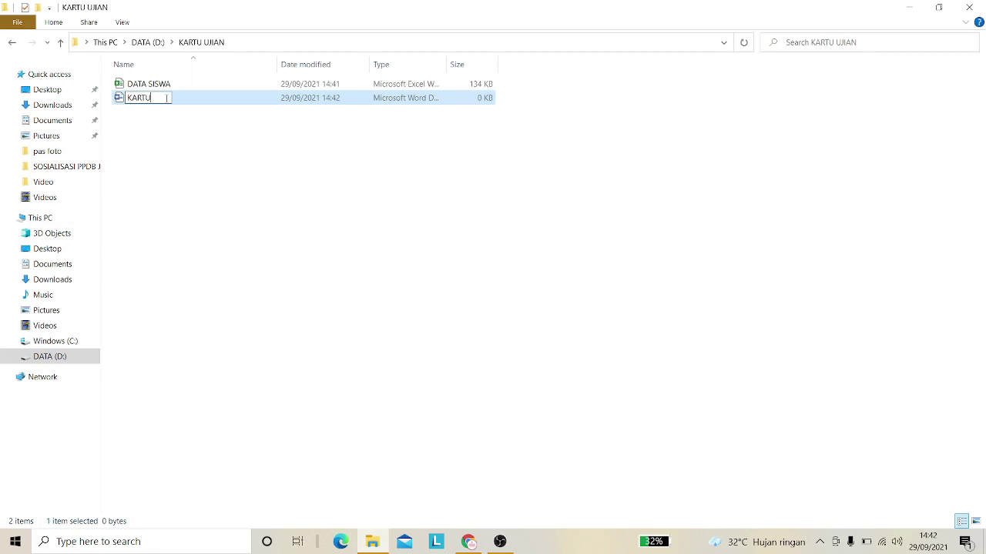
text( UJIAN)
click(224, 146)
click(224, 146)
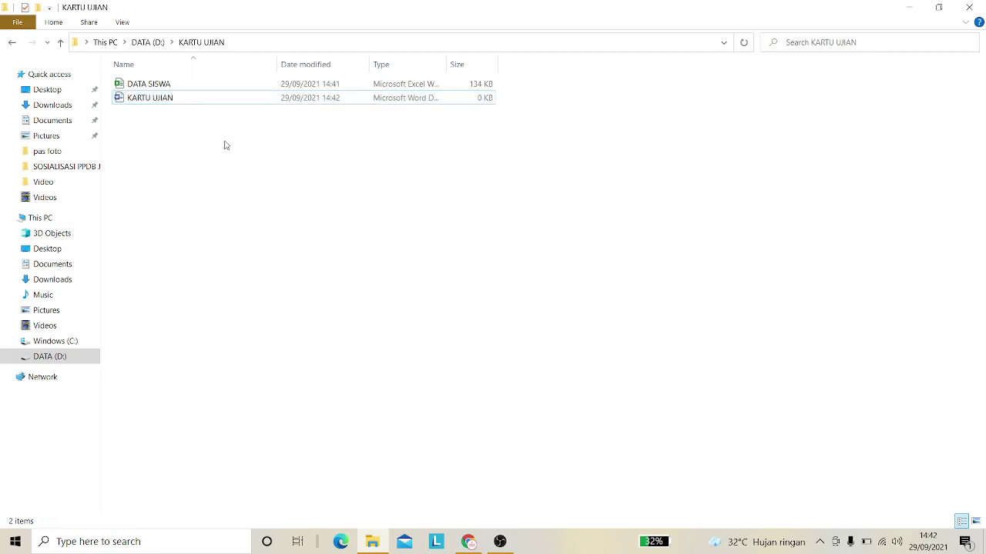
double_click(161, 100)
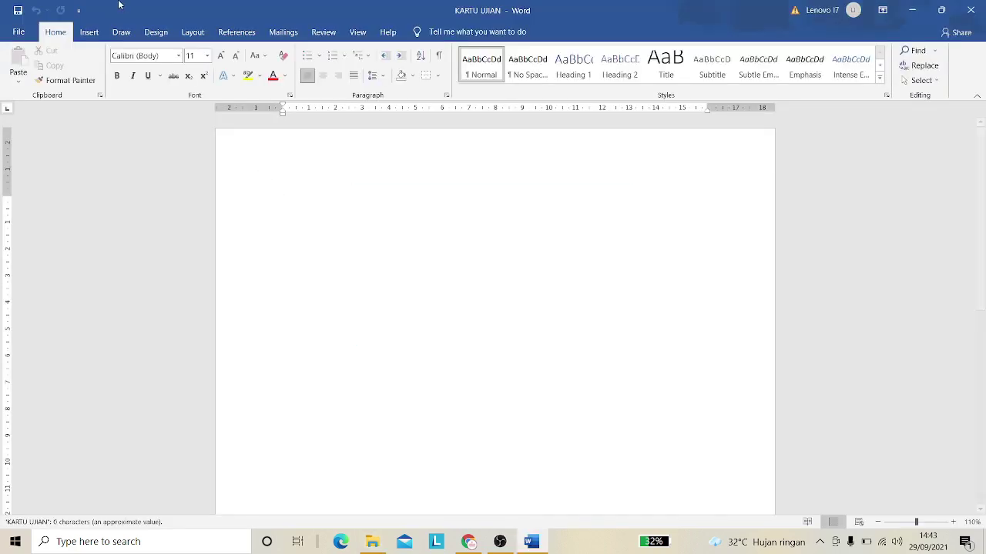
Set the whole document's paper to a custom size 21 cm wide and 33 cm high.
click(193, 33)
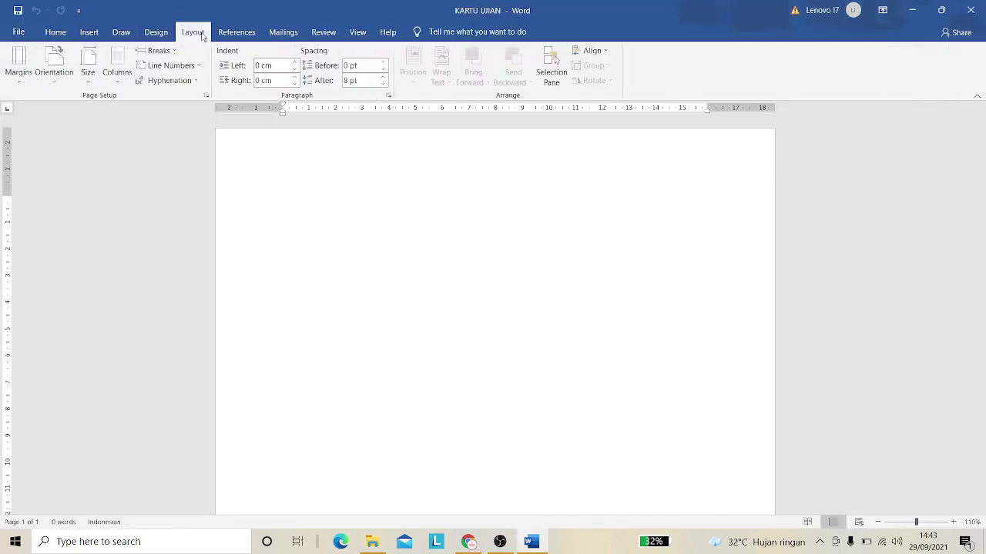
click(88, 74)
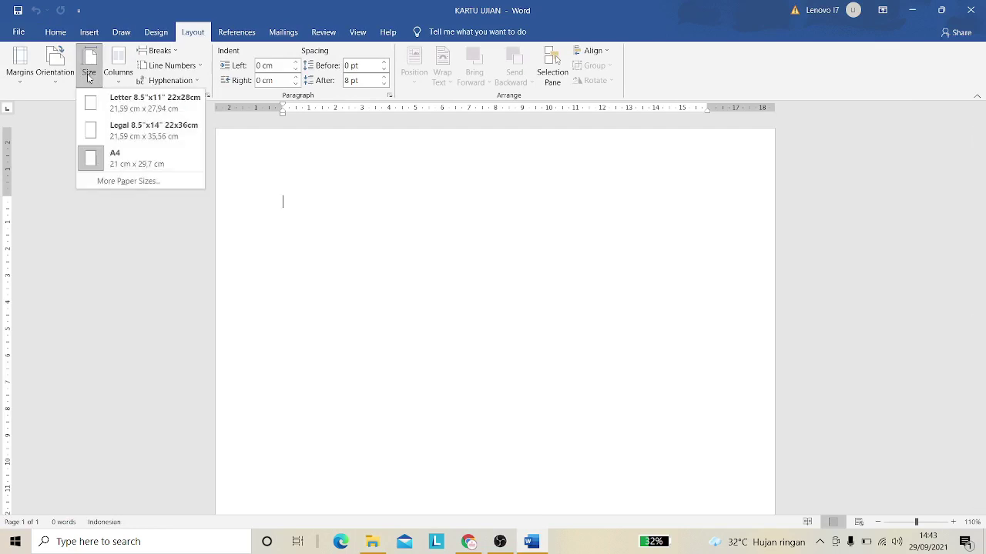
click(129, 181)
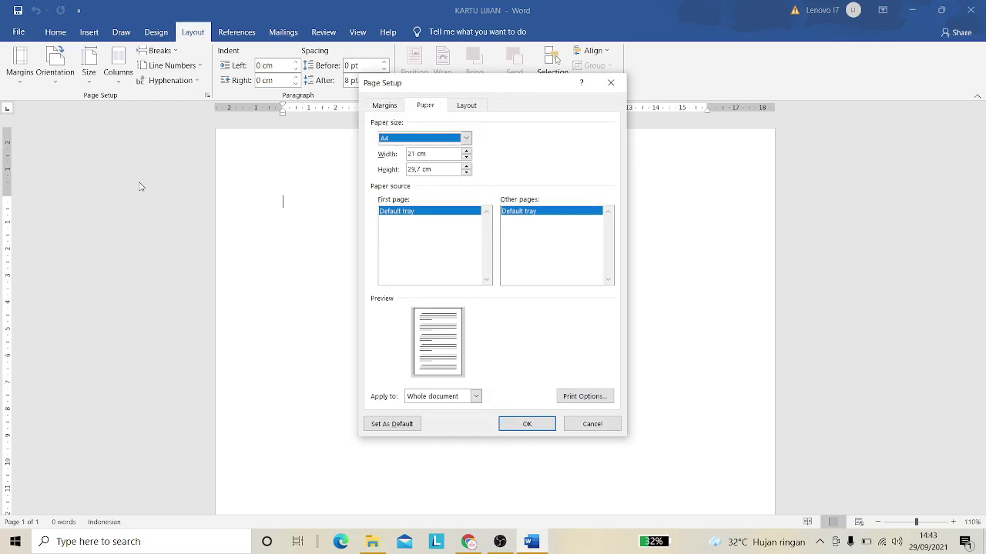
click(420, 140)
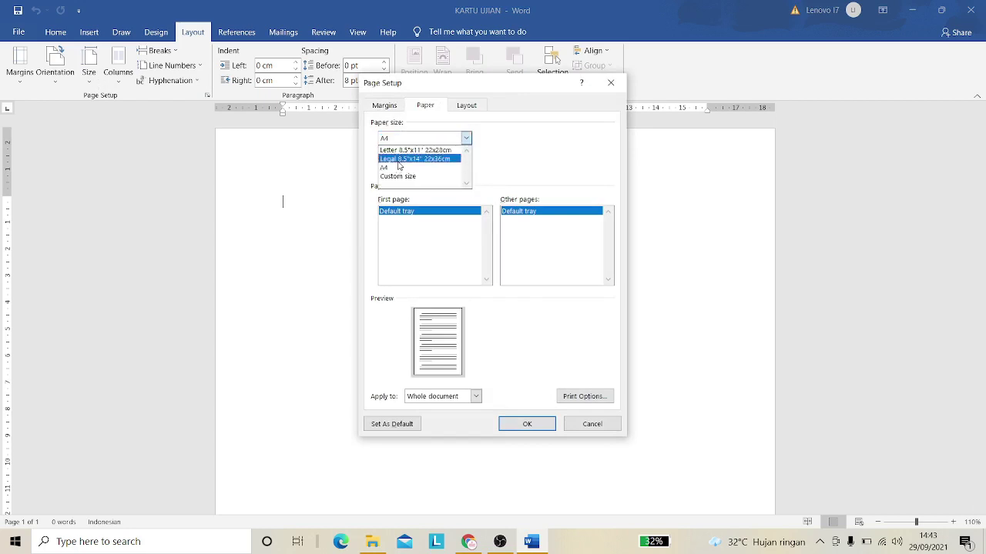
click(398, 160)
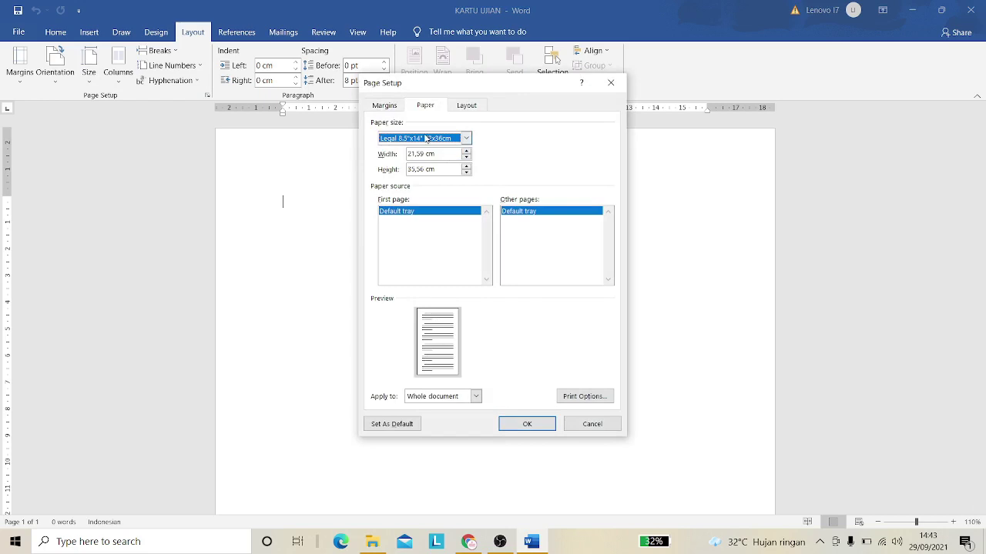
click(426, 139)
click(398, 177)
double_click(419, 155)
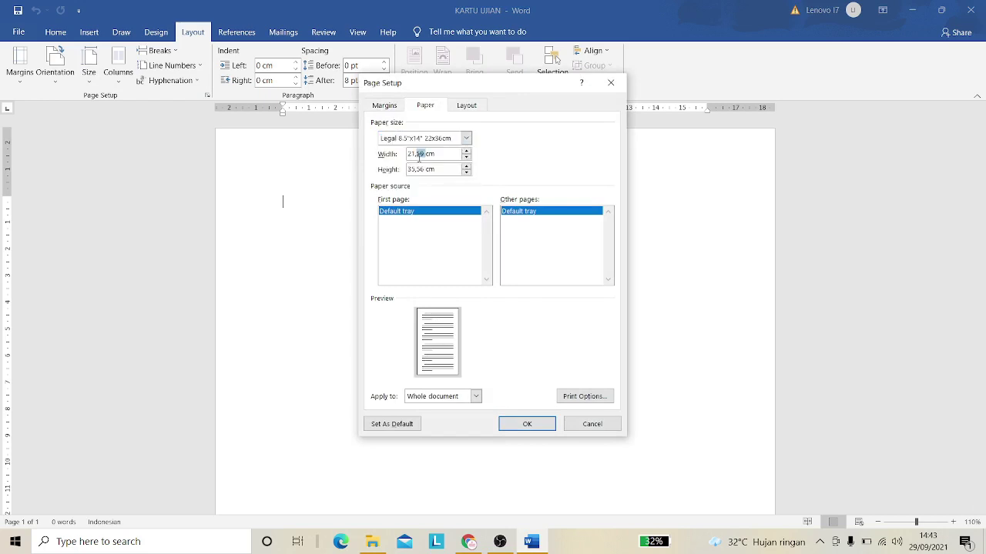
key(BackSpace)
key(Tab)
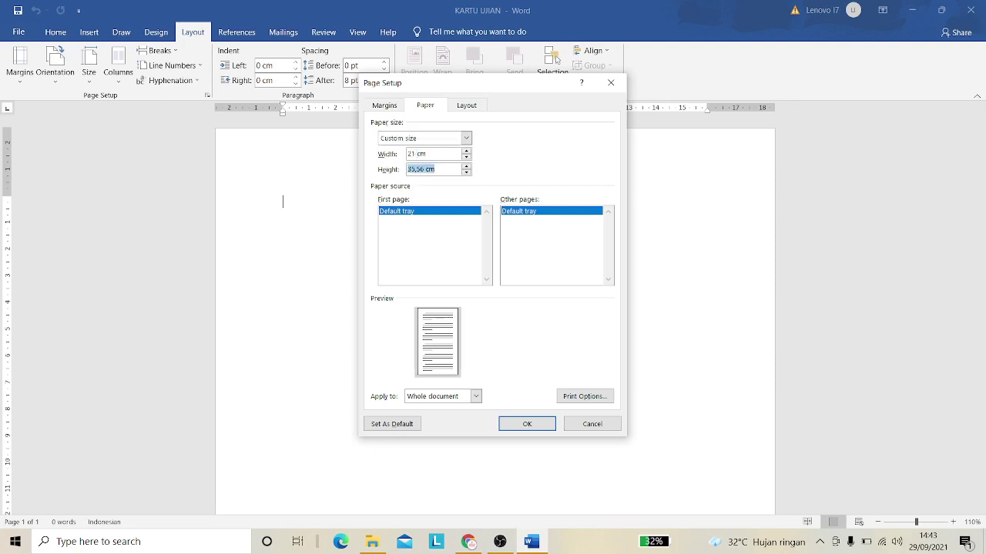
text(33)
key(Tab)
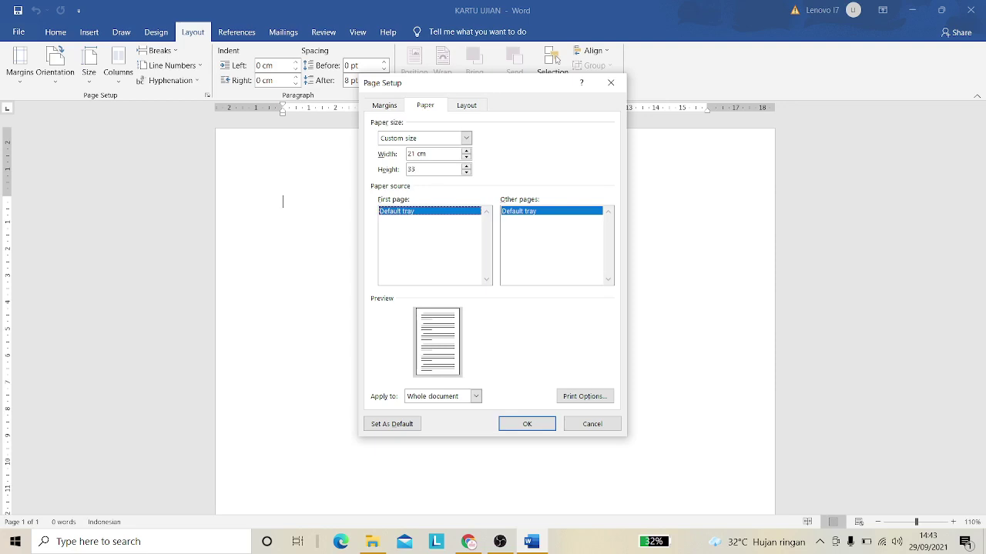
key(ctrl+shift+Tab)
click(516, 425)
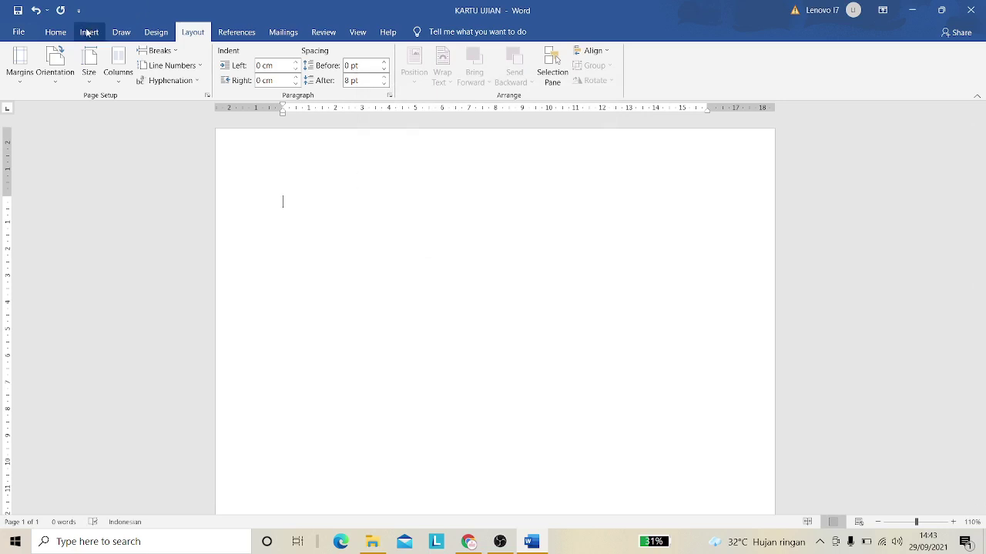
Insert a table with 2 columns and 50 rows, keeping the automatic fixed column width.
click(87, 32)
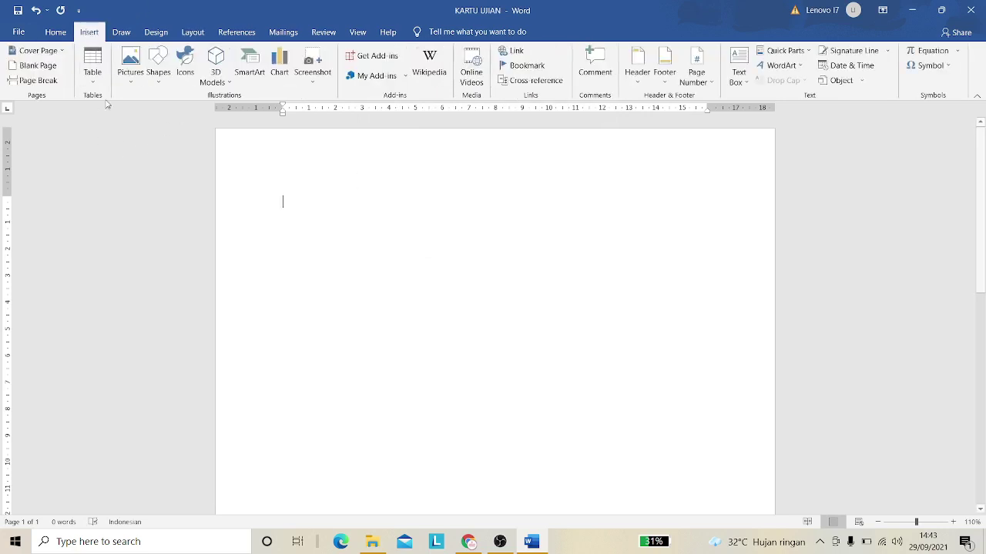
click(92, 68)
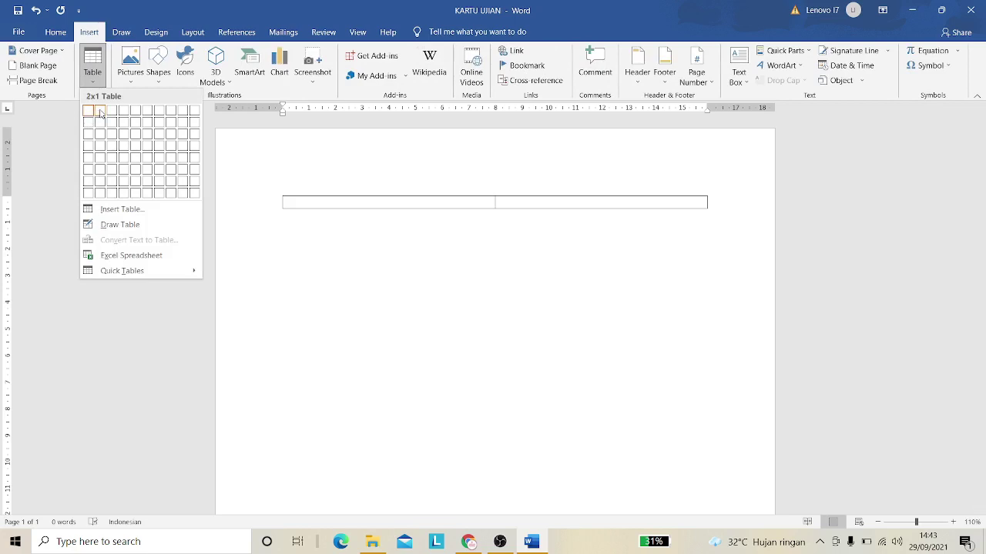
click(112, 211)
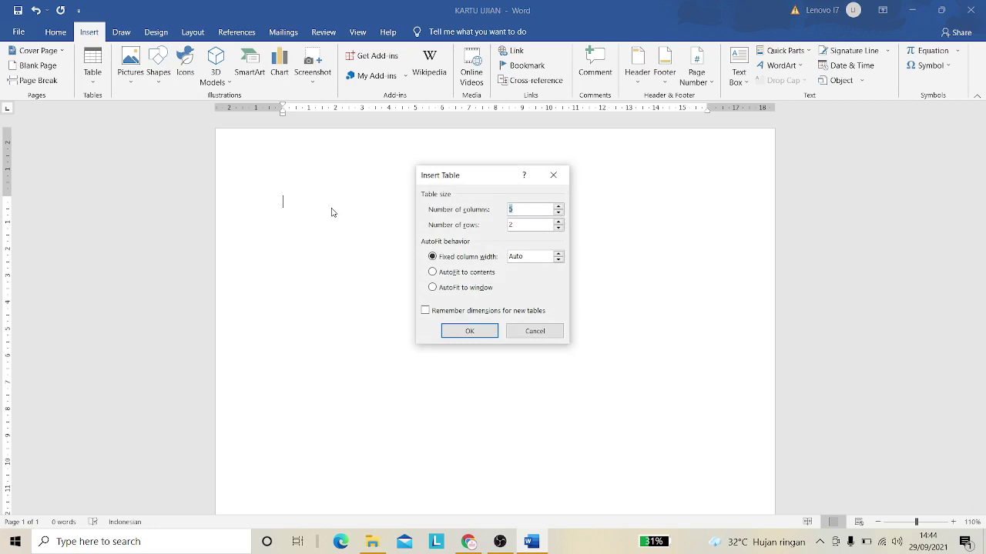
text(50)
key(BackSpace)
key(BackSpace)
text(2)
text(50)
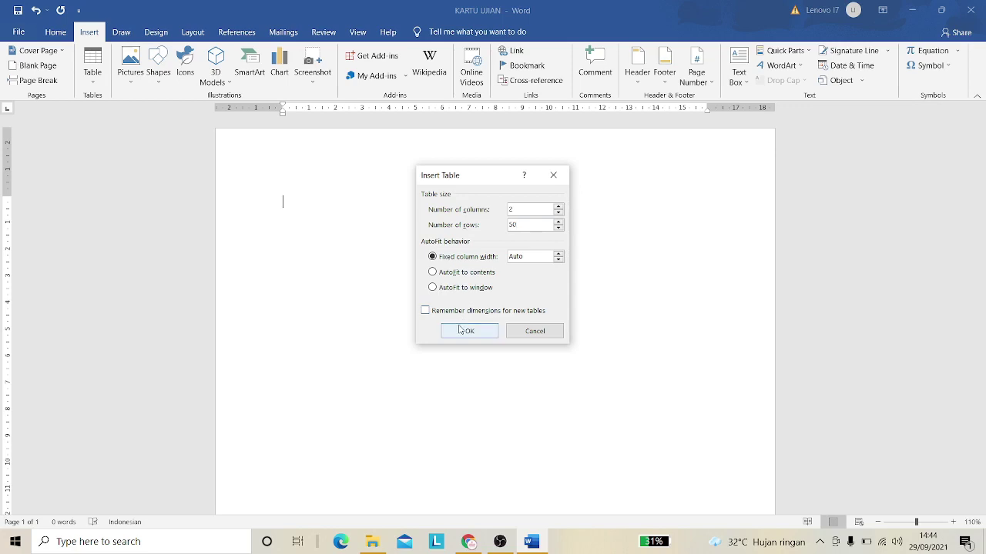
click(462, 331)
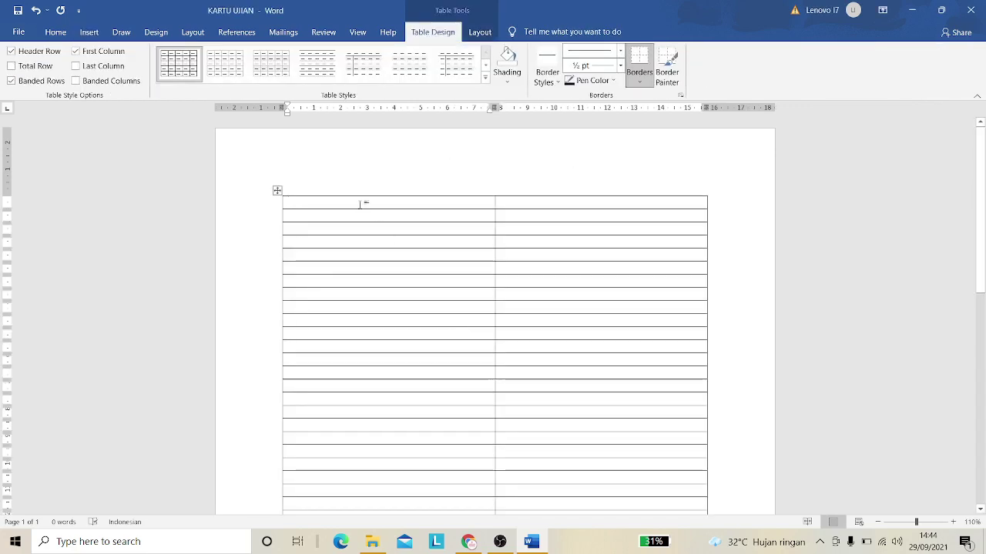
Apply a 3 pt thick-and-thin double line style to all borders of the whole table.
click(277, 190)
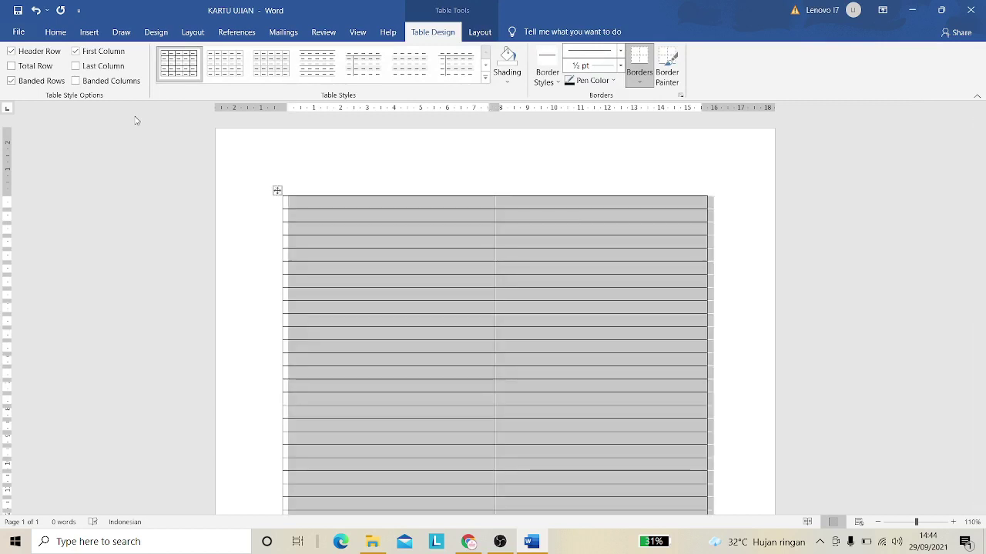
click(620, 54)
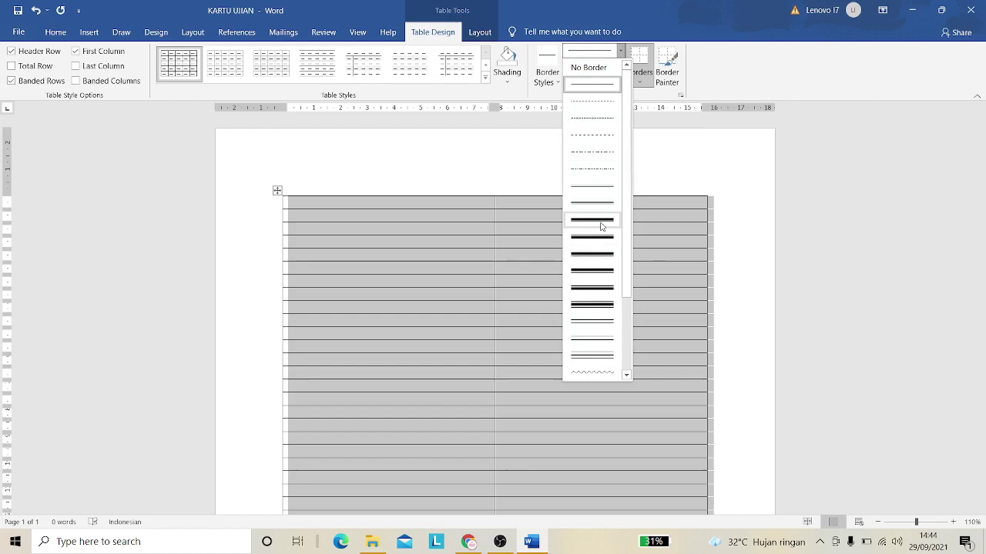
click(593, 269)
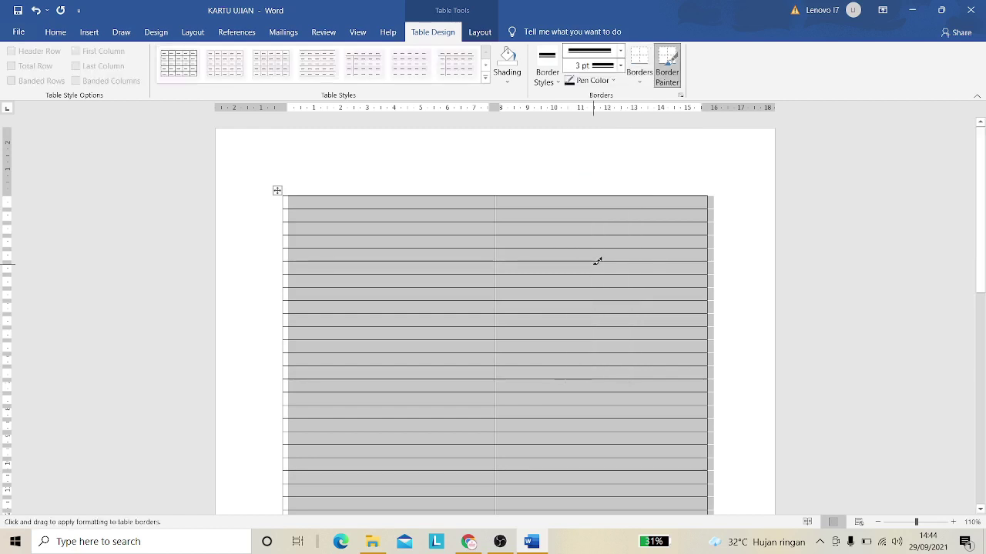
click(646, 80)
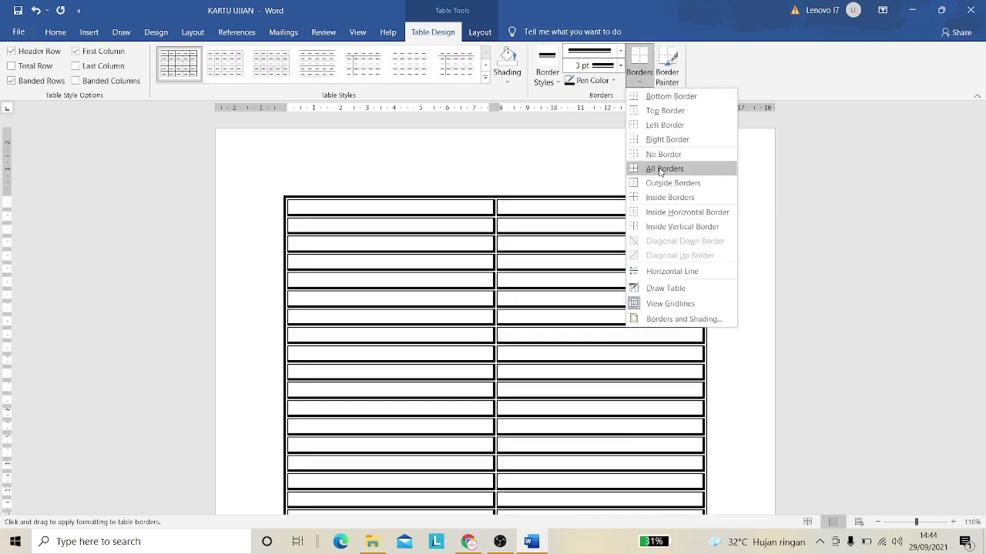
click(660, 170)
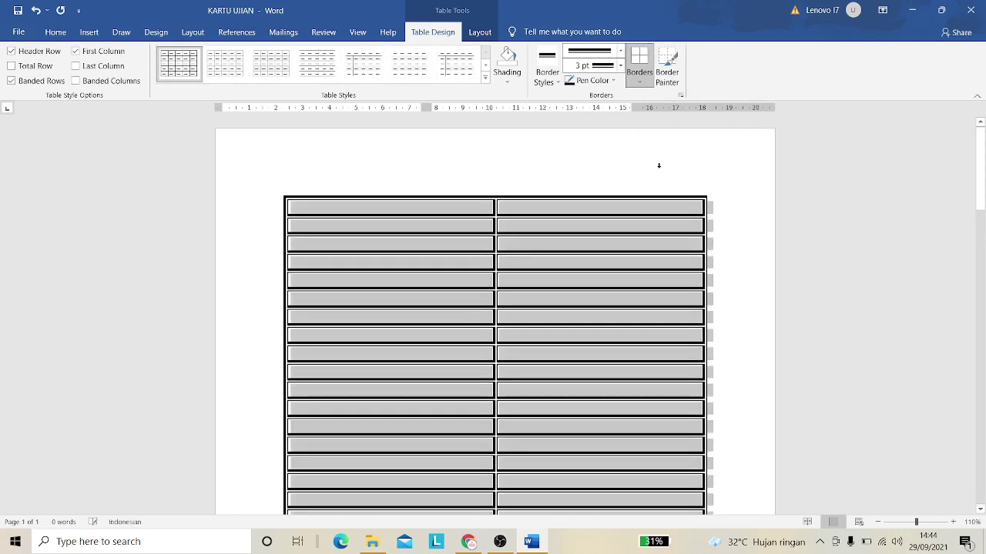
Enter the centred three-line heading DINAS PENDIDIKAN, PROVINSI JAWA BARAT, SMAN 1 CABANGBUNGIN in the table's first cell.
click(427, 206)
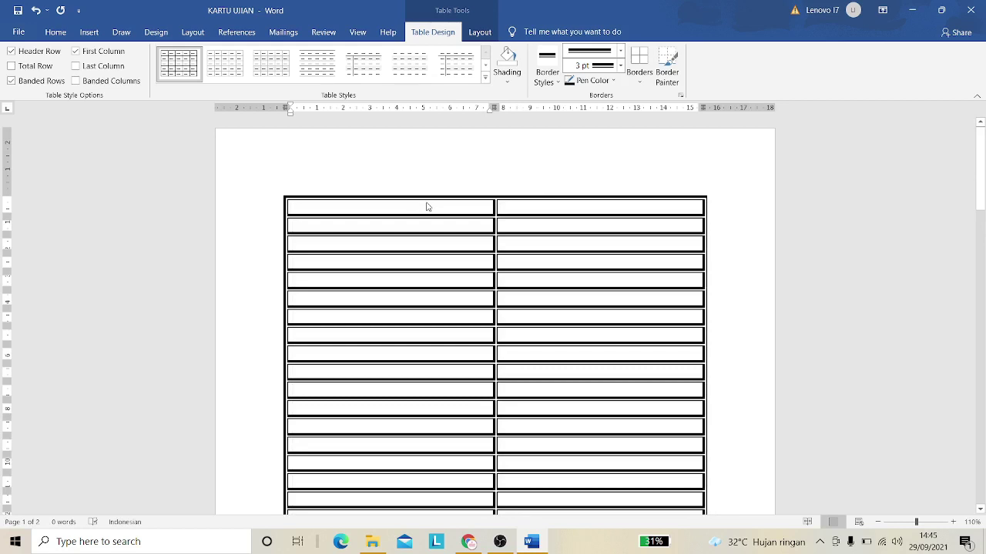
text(DINAS PENDIDIKAN)
key(Return)
text(PROVINSI JAWA BARAT)
key(Return)
text(SMAN 1 CABANGBUNG)
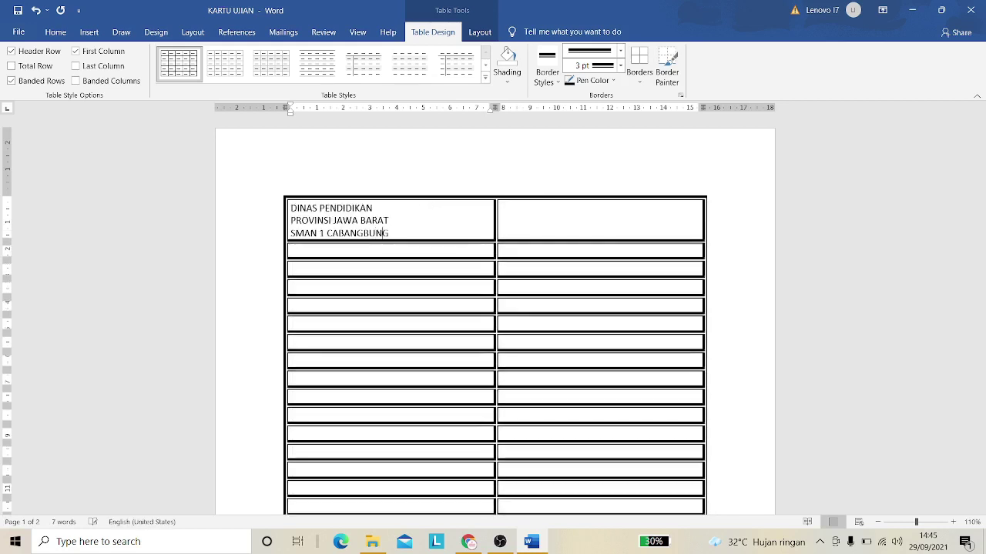
text(IN)
key(ctrl+shift+Up)
key(ctrl+shift+Up)
key(ctrl+shift+Up)
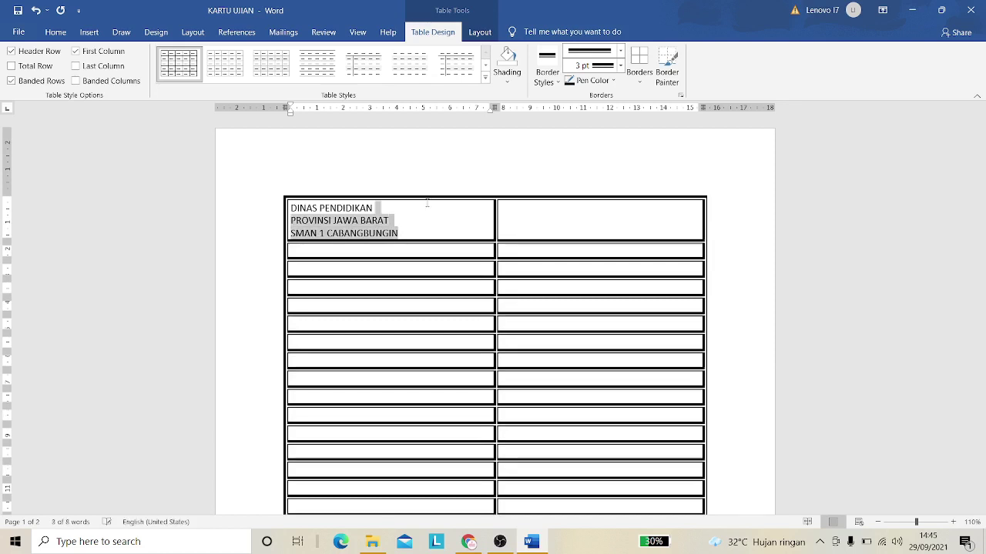
key(ctrl+e)
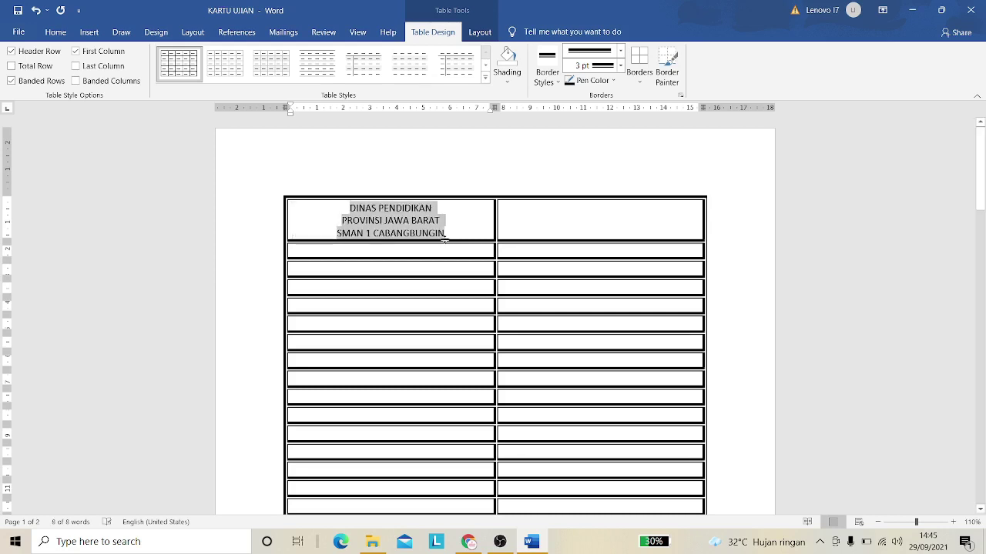
Add four blank lines below the school name in the first cell.
click(448, 233)
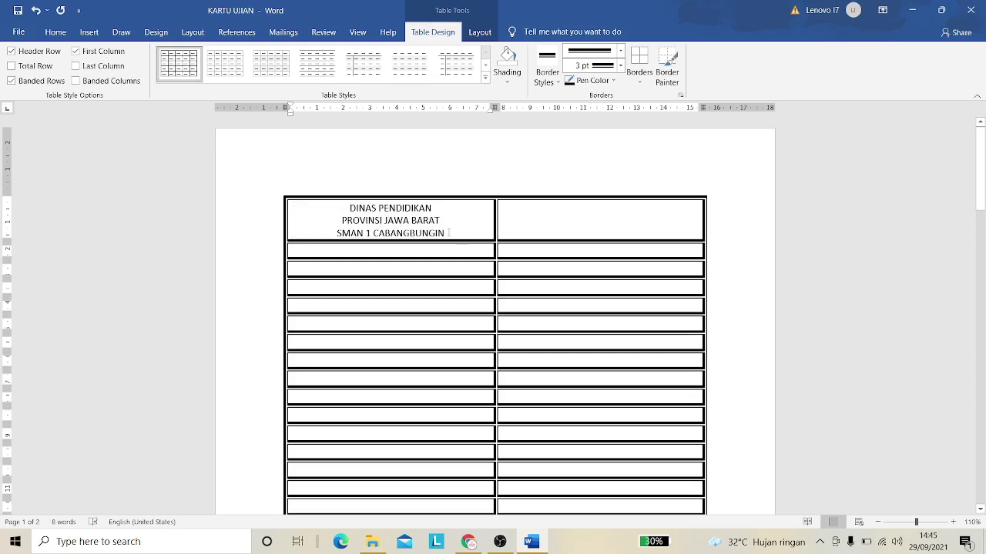
key(Return)
key(Return)
key(Return)
key(Return)
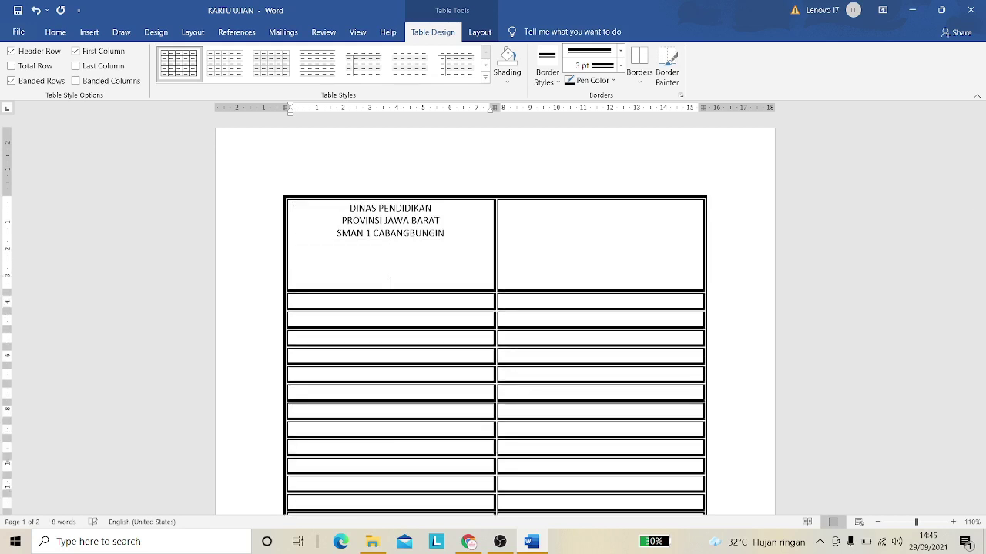
Draw a horizontal line about 7.87 cm wide across the first cell below the heading and set its weight to 3 pt.
click(88, 31)
click(158, 62)
click(123, 120)
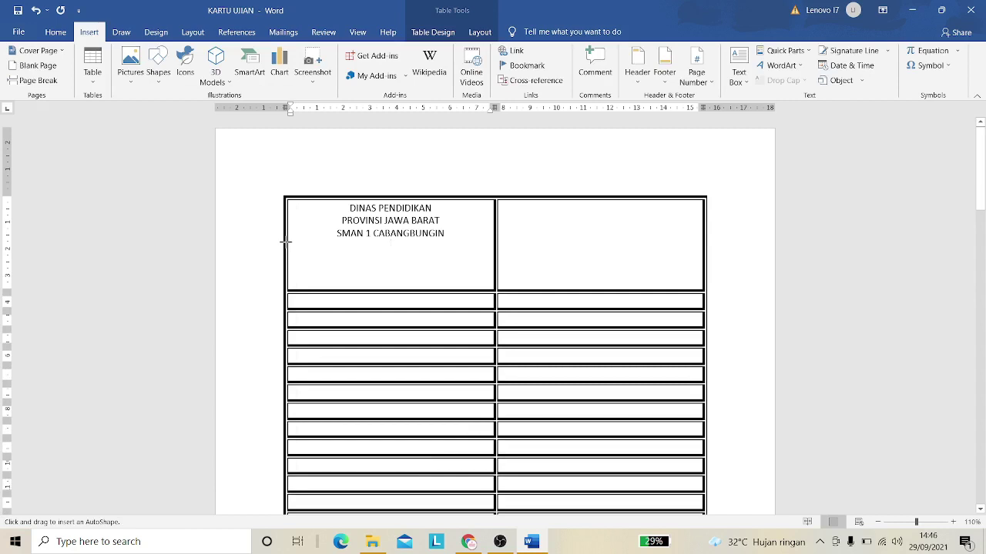
drag(285, 241, 494, 241)
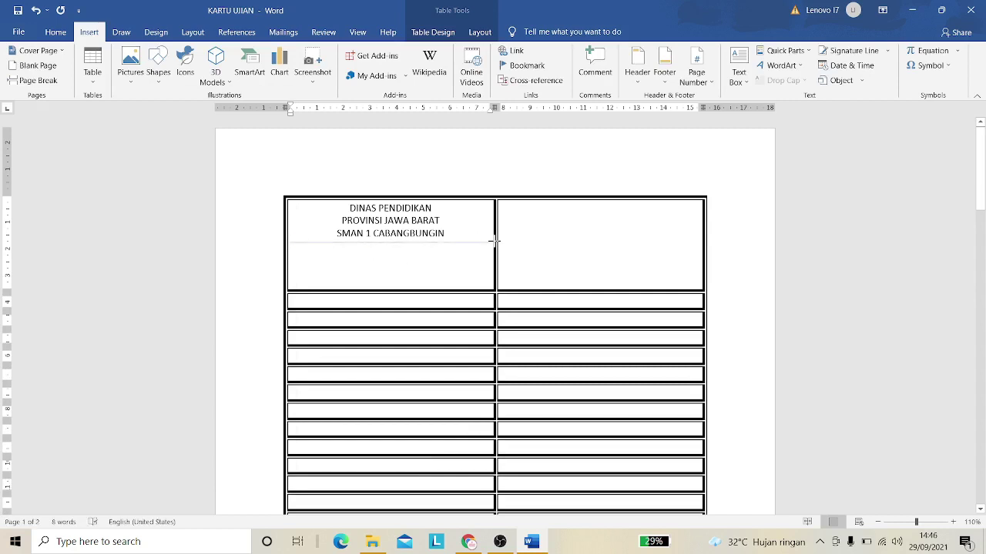
click(495, 241)
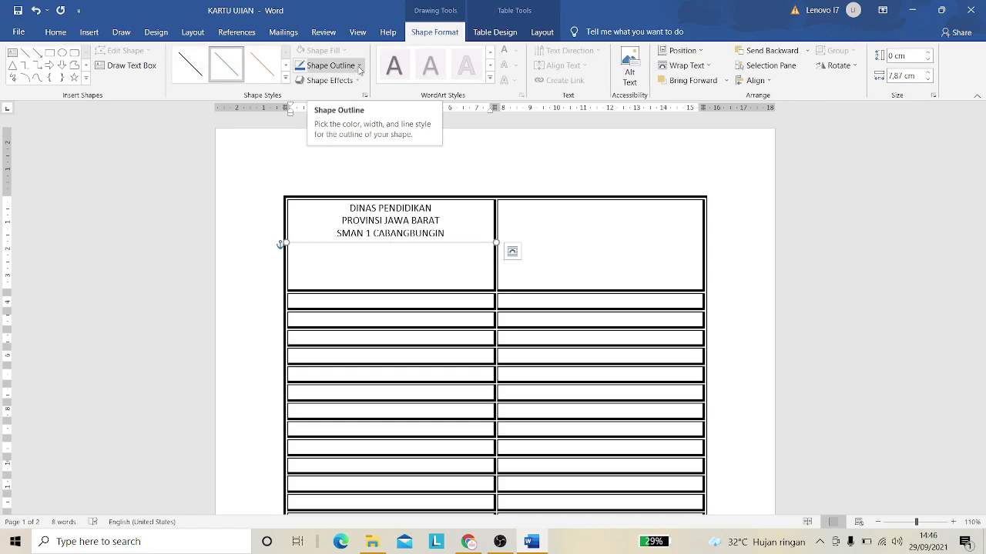
click(359, 68)
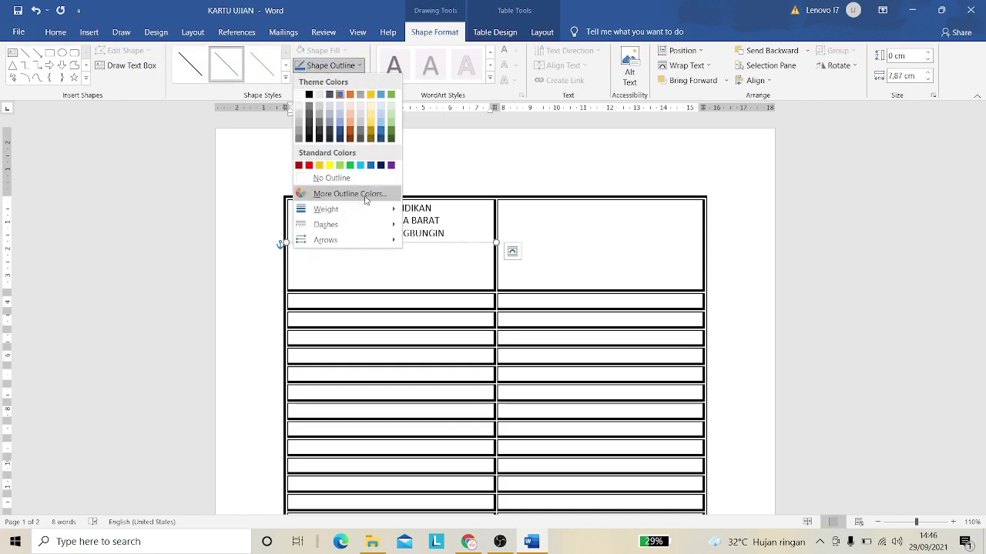
mouse_move(357, 218)
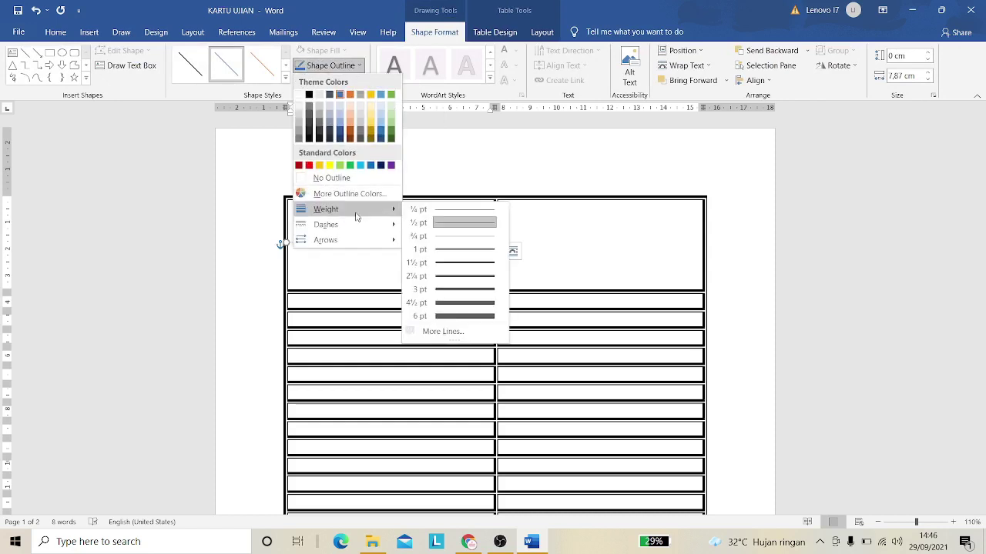
click(449, 289)
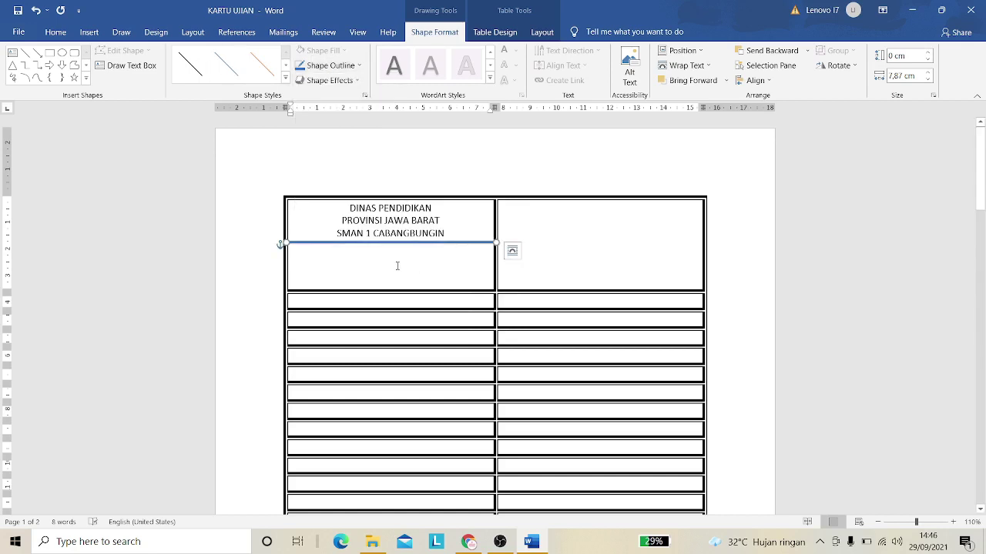
Insert a nested table with 2 columns and 5 rows in the first cell, below the horizontal line.
click(373, 260)
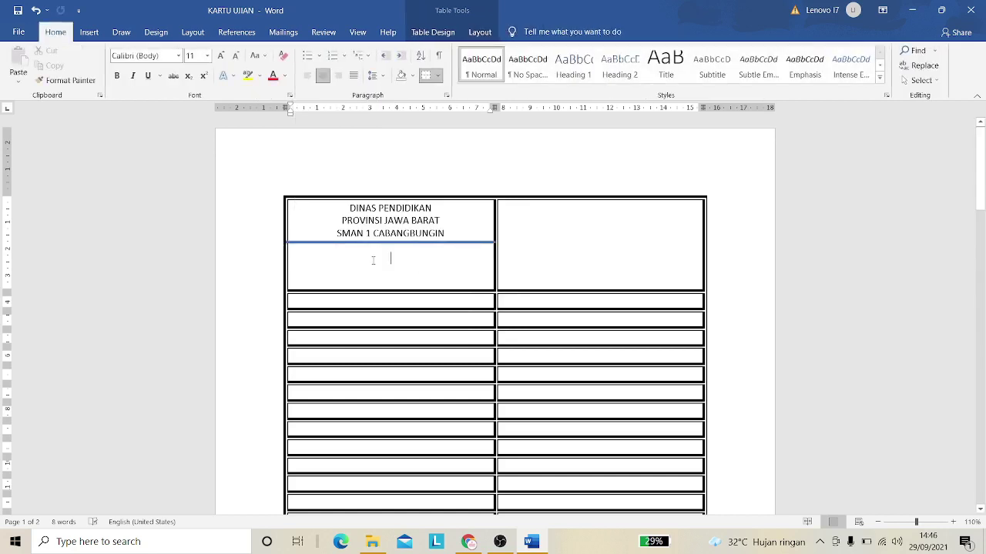
click(89, 32)
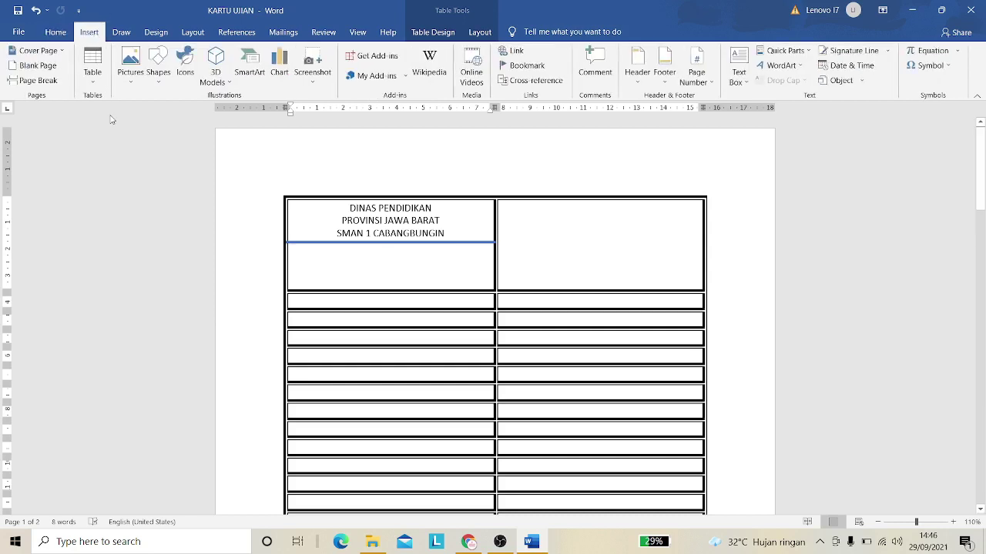
click(90, 77)
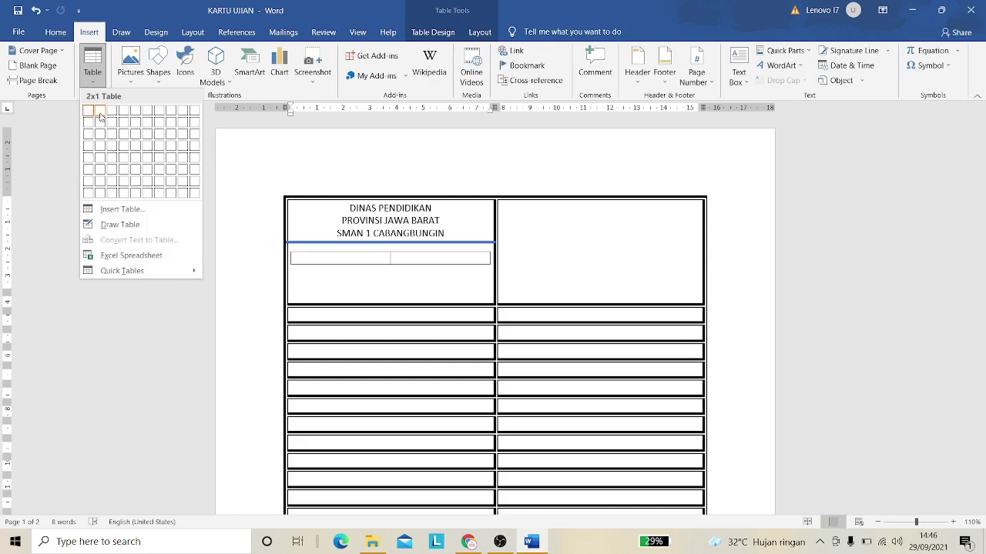
click(97, 161)
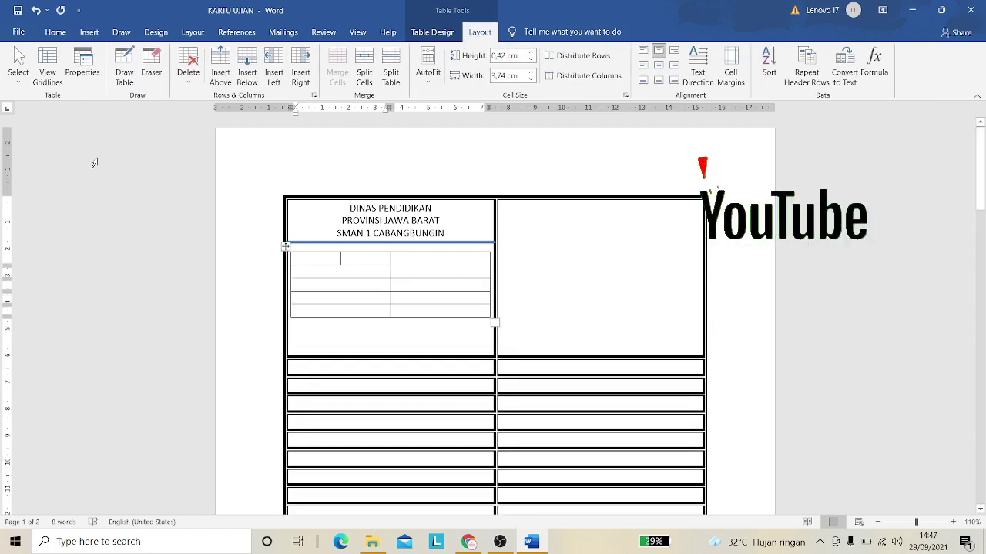
Add a blank line above the nested table and nudge the horizontal line up closer to the heading.
key(Up)
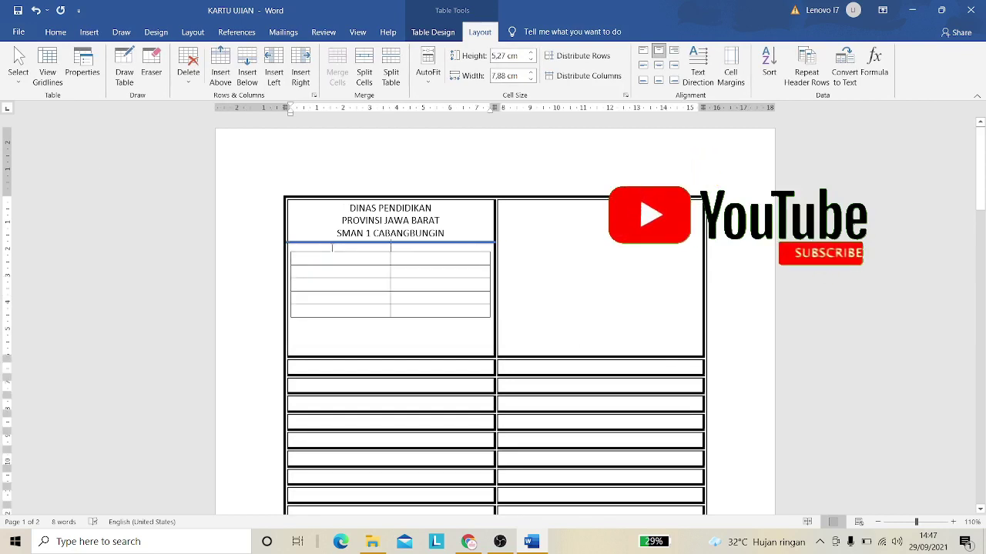
key(Return)
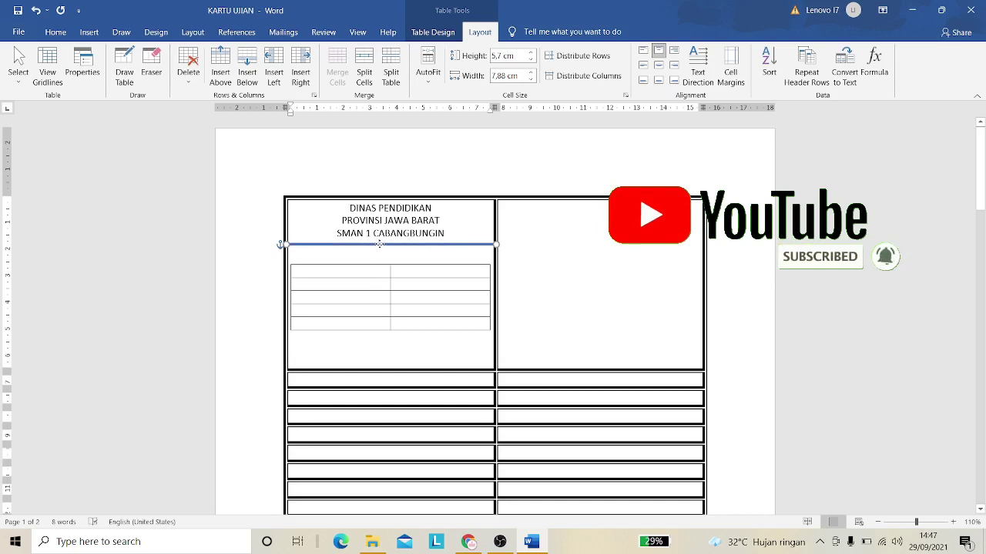
click(380, 241)
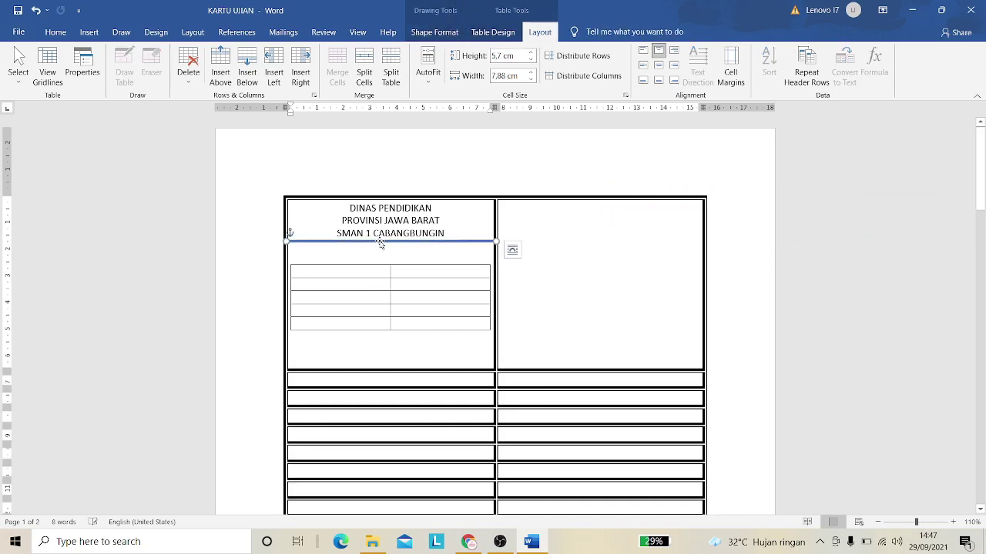
Enter the title KARTU UJIAN SEMESTER on the line directly above the nested table.
click(384, 249)
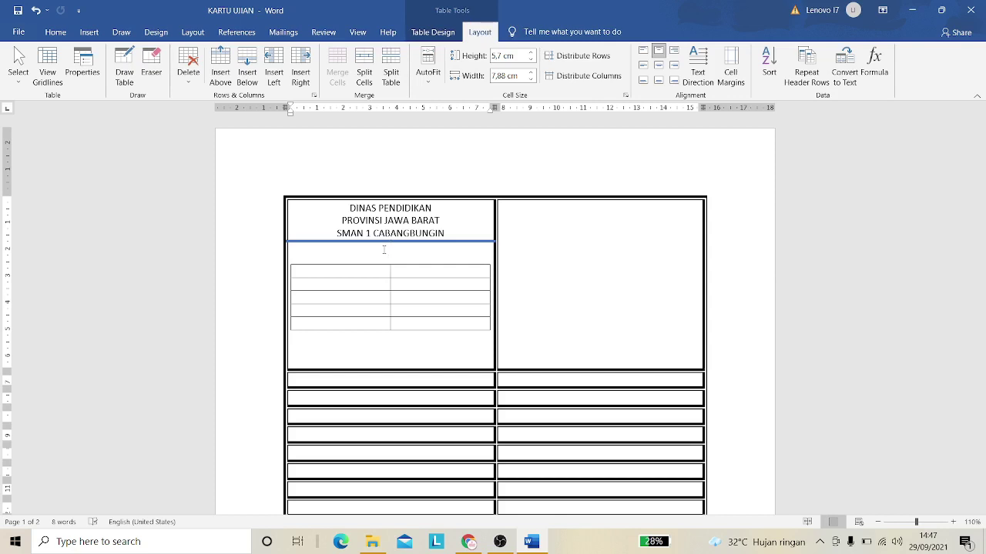
text(KARTU UJIAN SE)
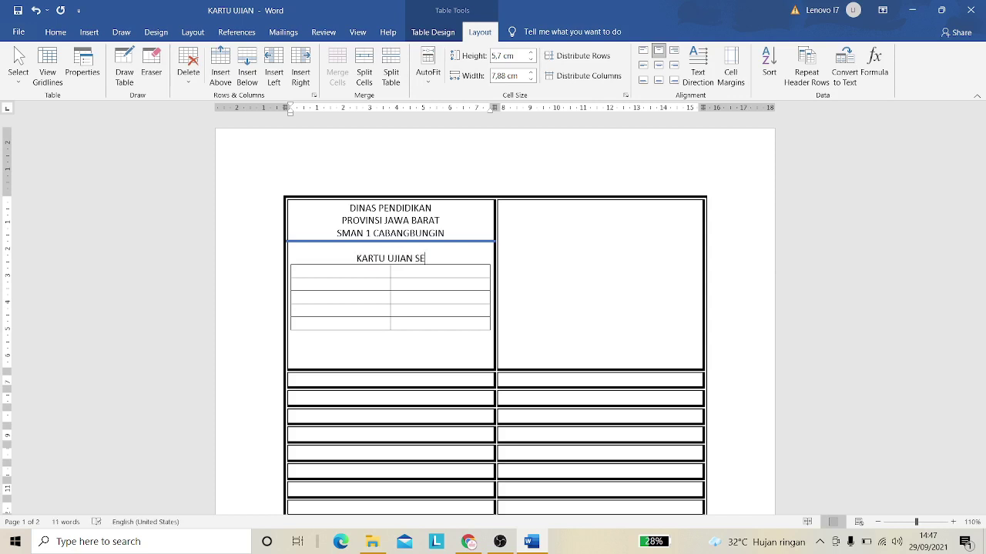
text(MESTER)
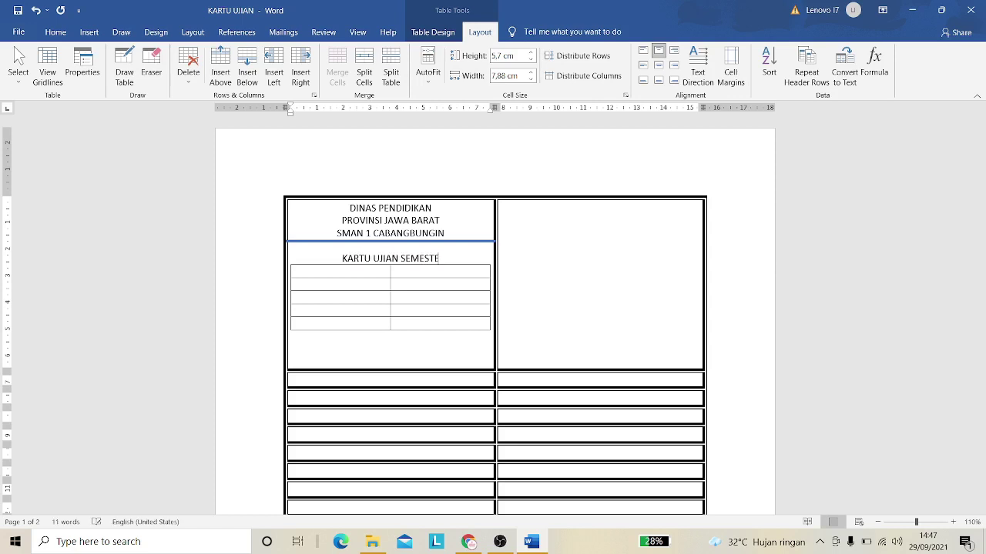
Narrow the nested table's first column to 2.7 cm and fill it with NO. PESERTA, NAMA, TGL LAHIR, KELAS and RUANG.
click(347, 268)
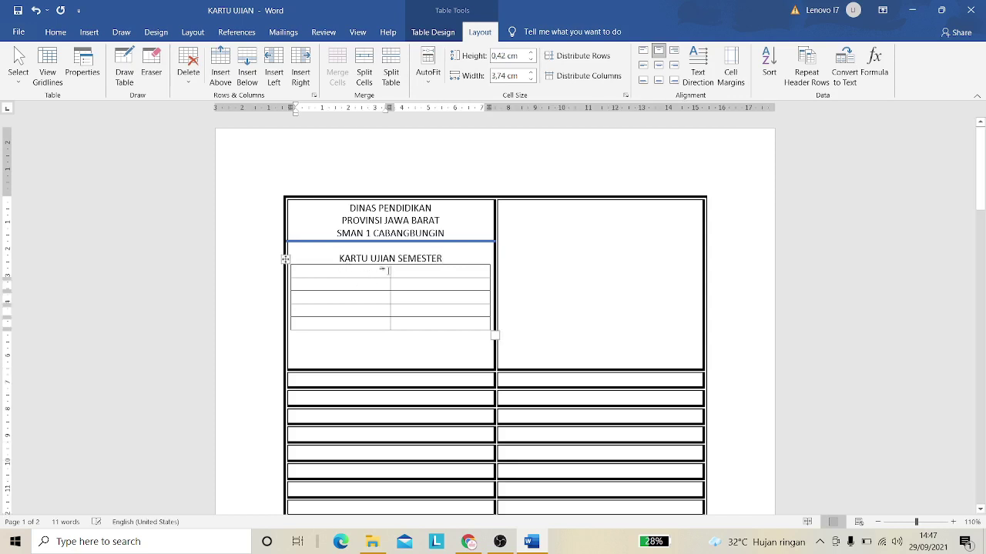
drag(391, 271, 362, 271)
text(NO)
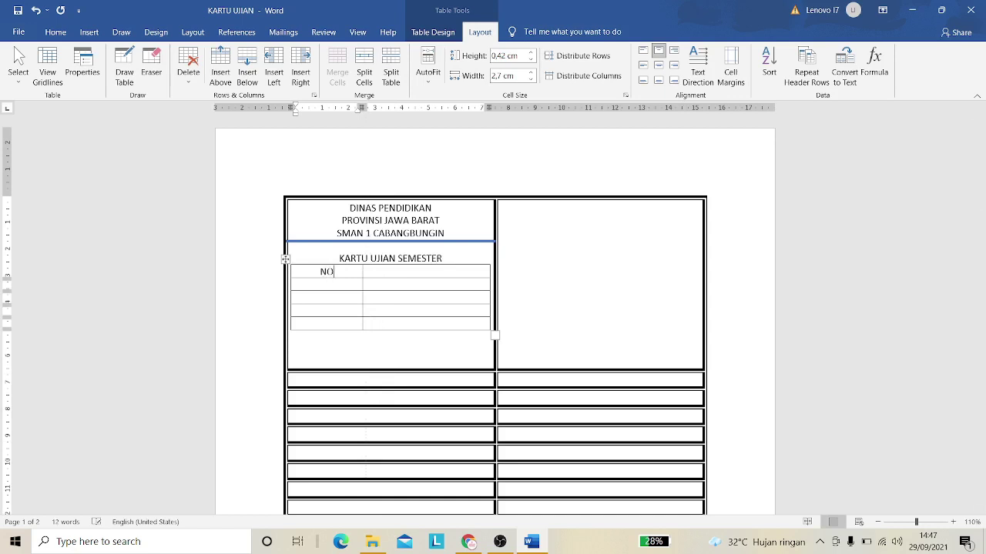
text(. PESERTA)
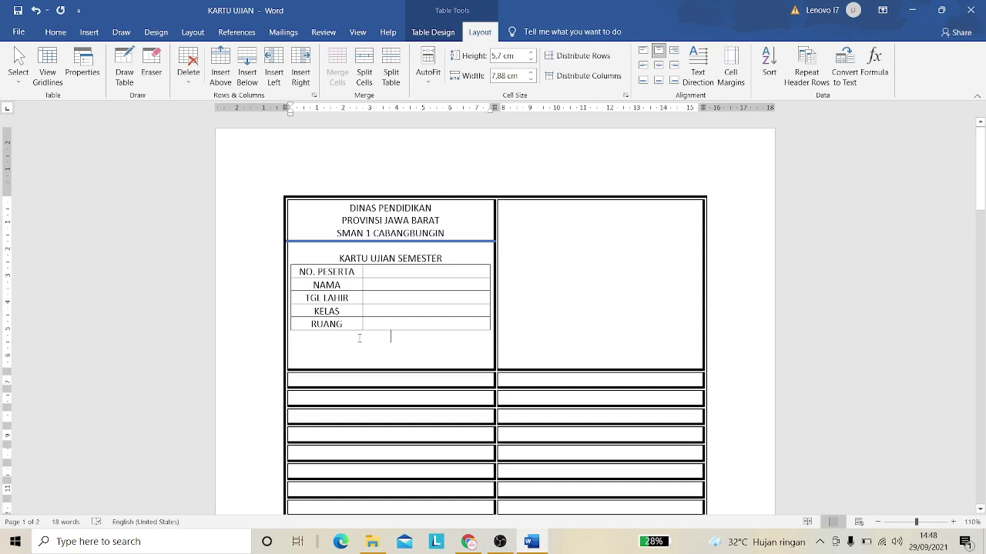
Left-align all cells in both columns of the nested table.
click(378, 274)
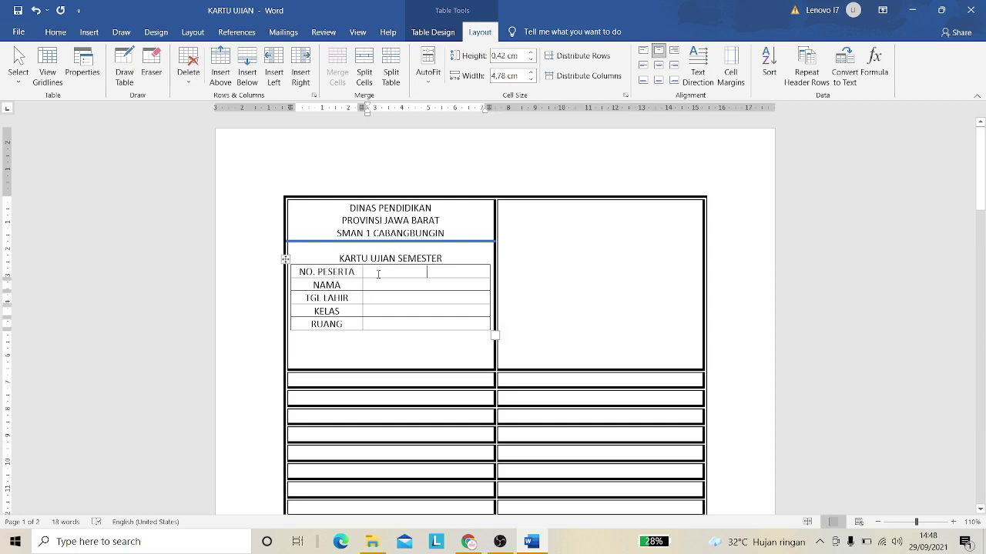
click(289, 276)
drag(290, 285, 307, 329)
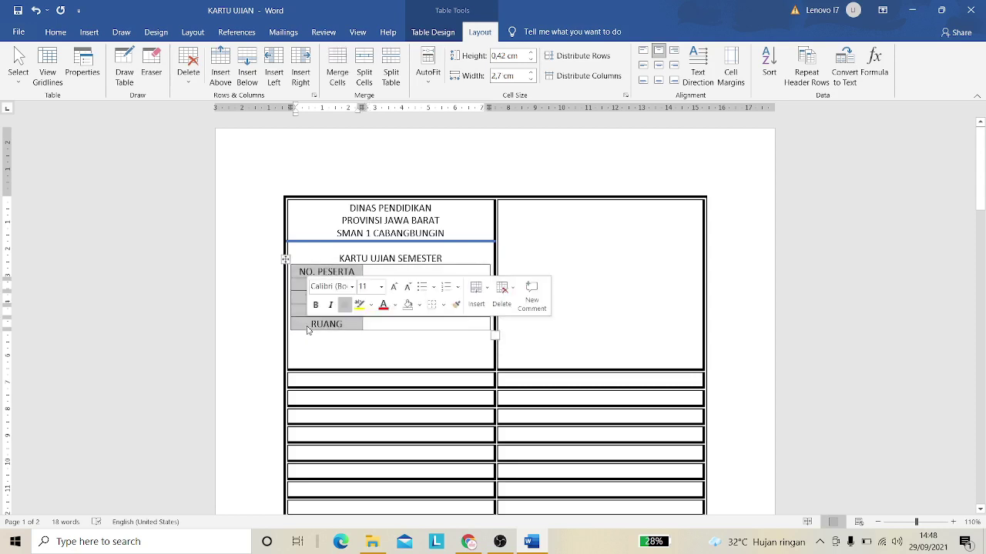
key(shift+Right)
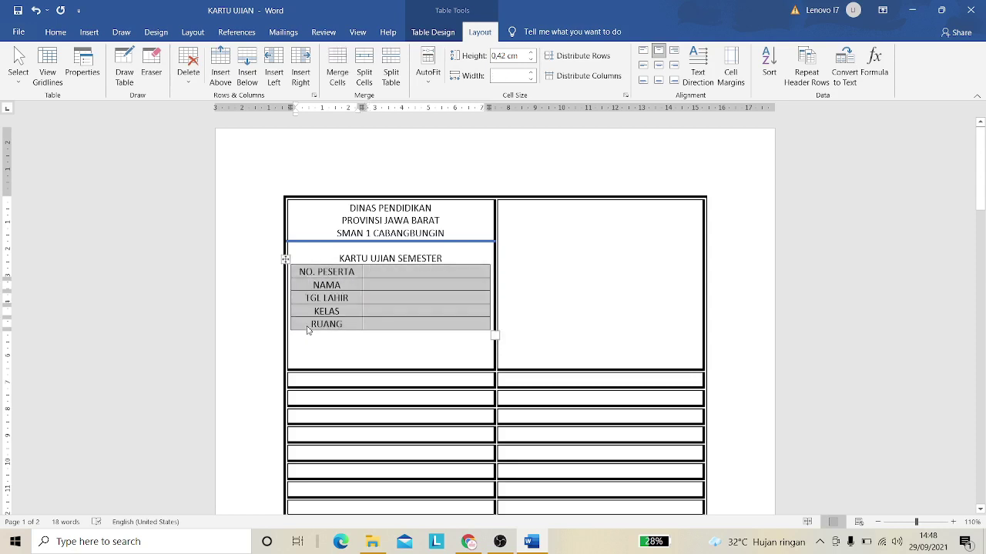
key(ctrl+l)
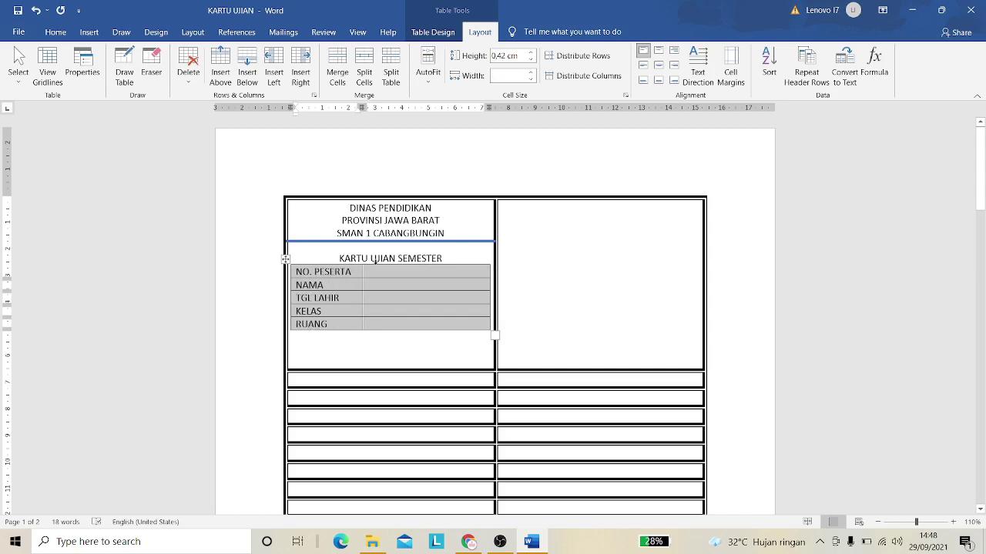
click(370, 278)
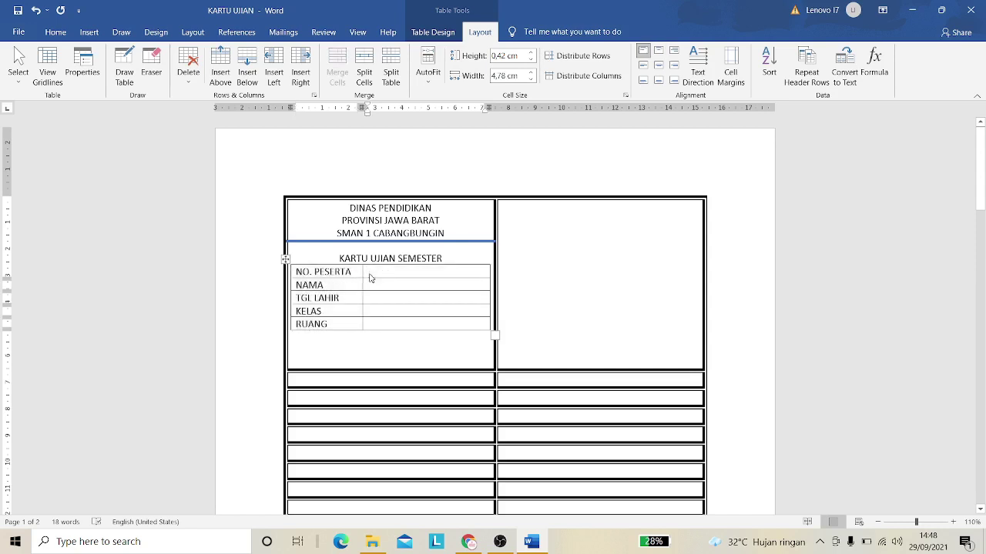
Put a colon in each second-column cell of the nested table and insert a 2x1 table directly beneath it.
text(:)
click(369, 285)
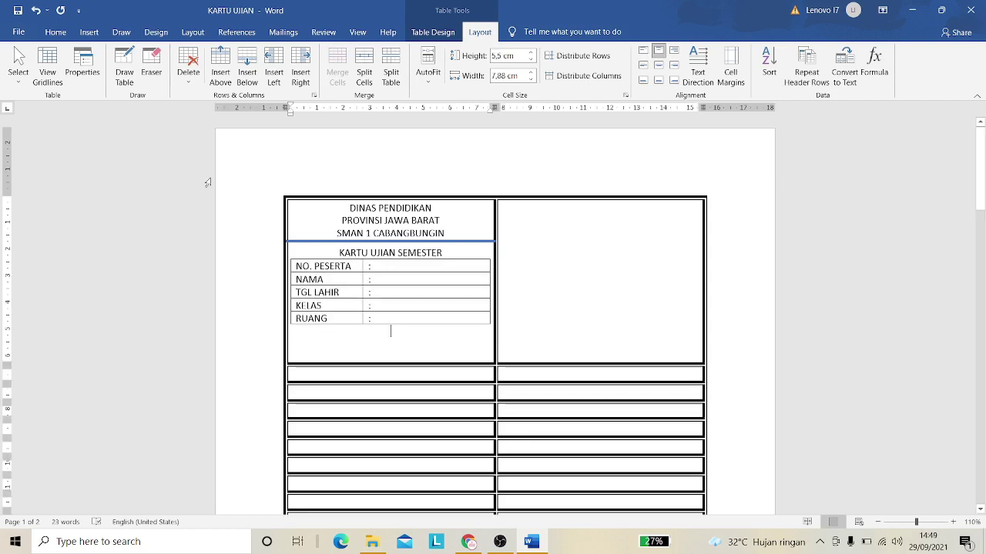
click(88, 32)
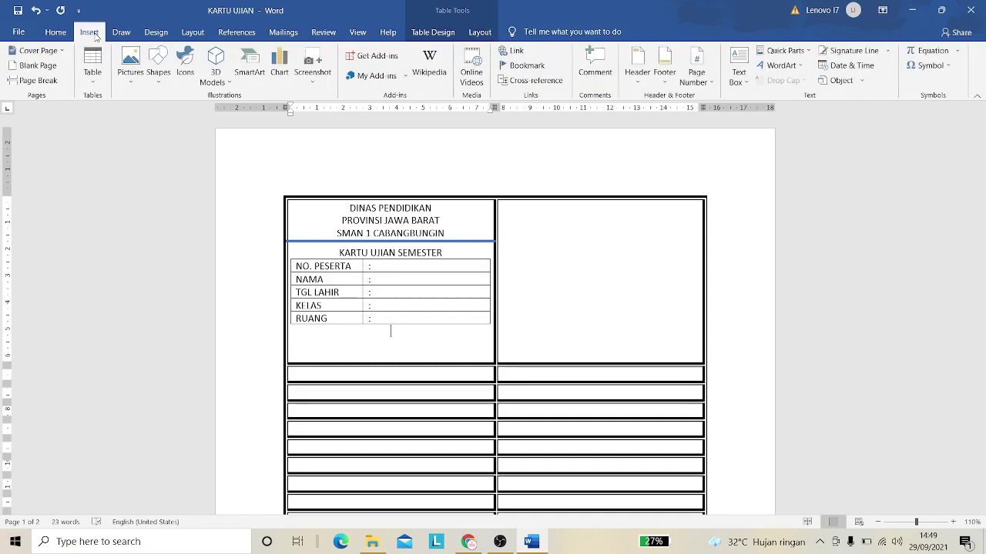
click(93, 80)
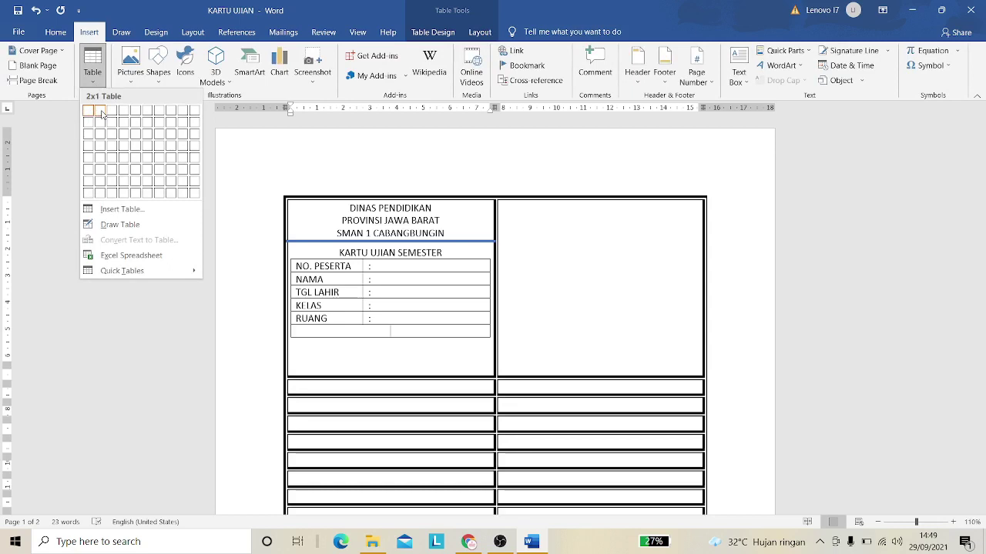
click(101, 114)
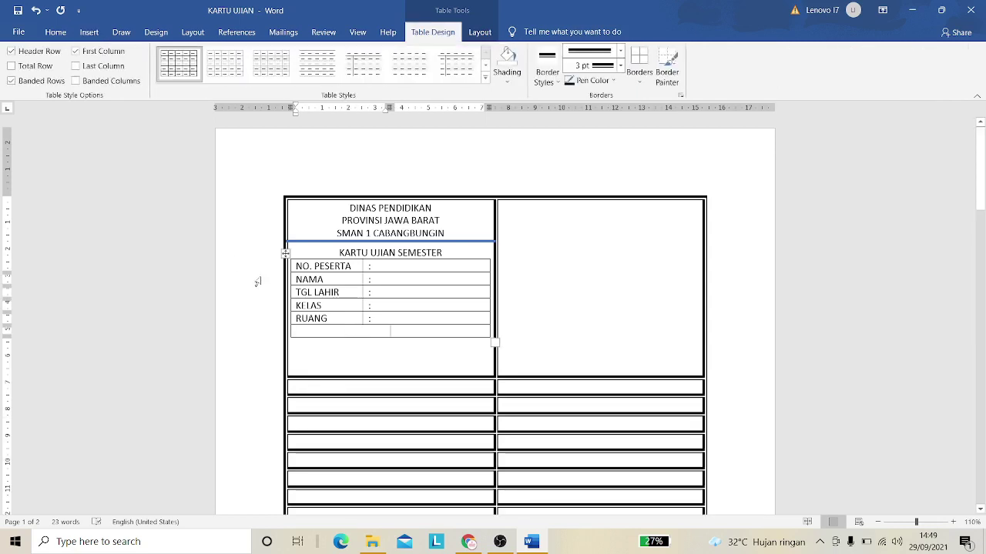
Enter KEPALA, SMAN 1 CABANGBUNGIN and the principal's name as a small-print signature block in the new table's second cell.
click(404, 331)
text(KEPAL)
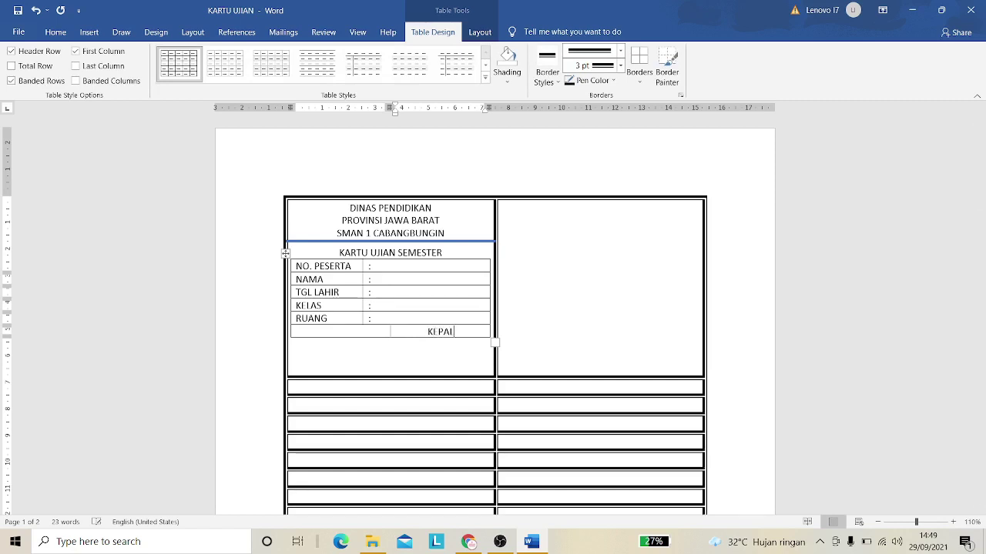
text(A)
key(Return)
text(SMAN )
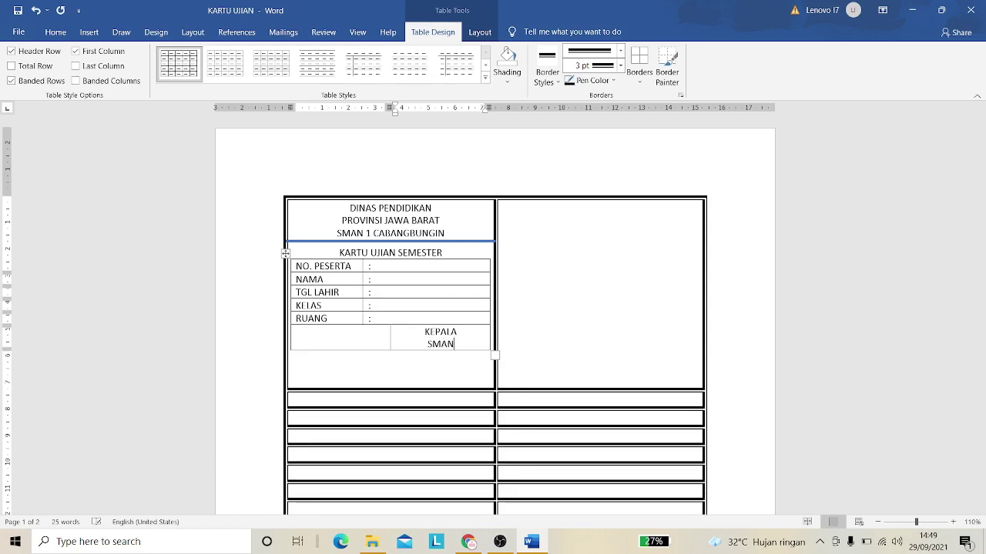
text(1 CABANGBUNGIN)
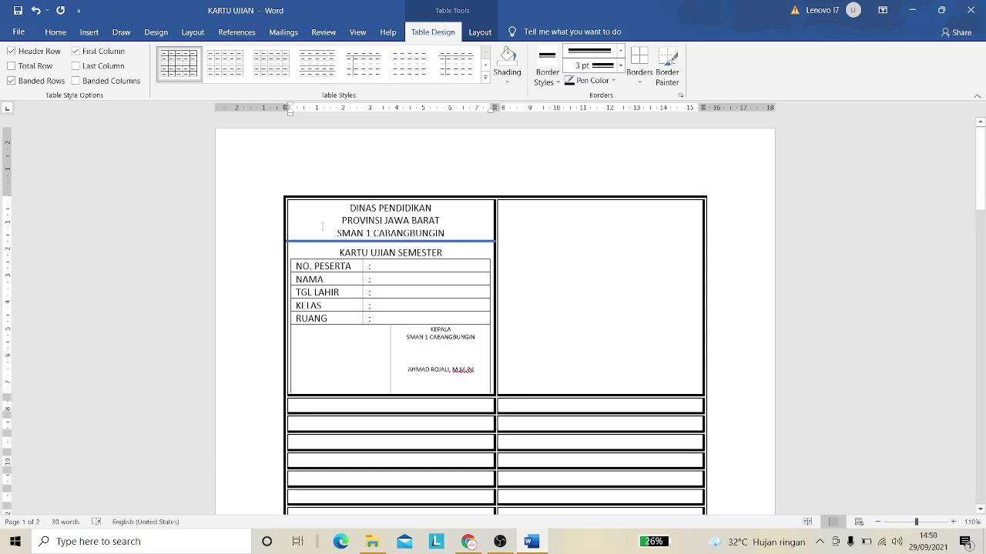
Insert the picture logo-sma from the Pictures folder into the card heading before PROVINSI JAWA BARAT.
click(83, 30)
click(130, 63)
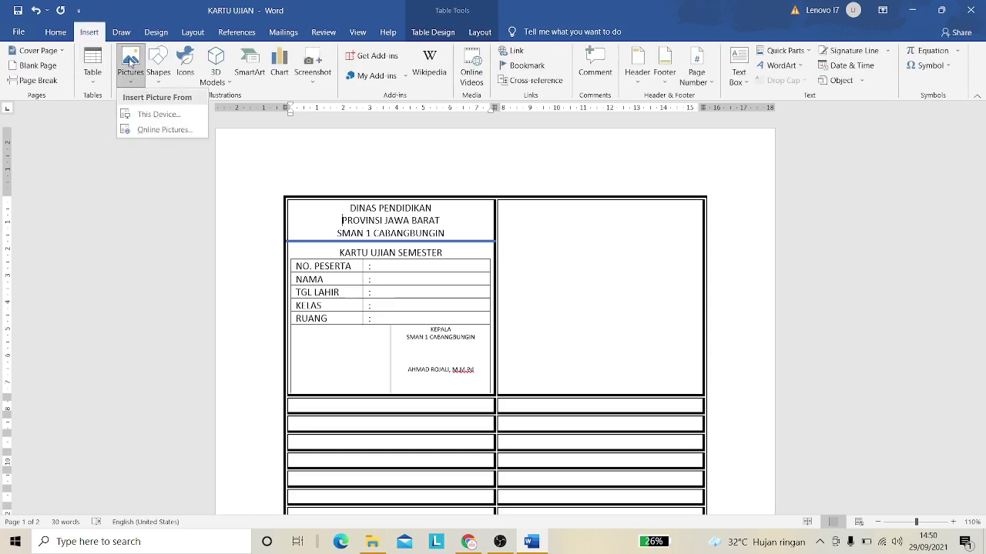
click(151, 121)
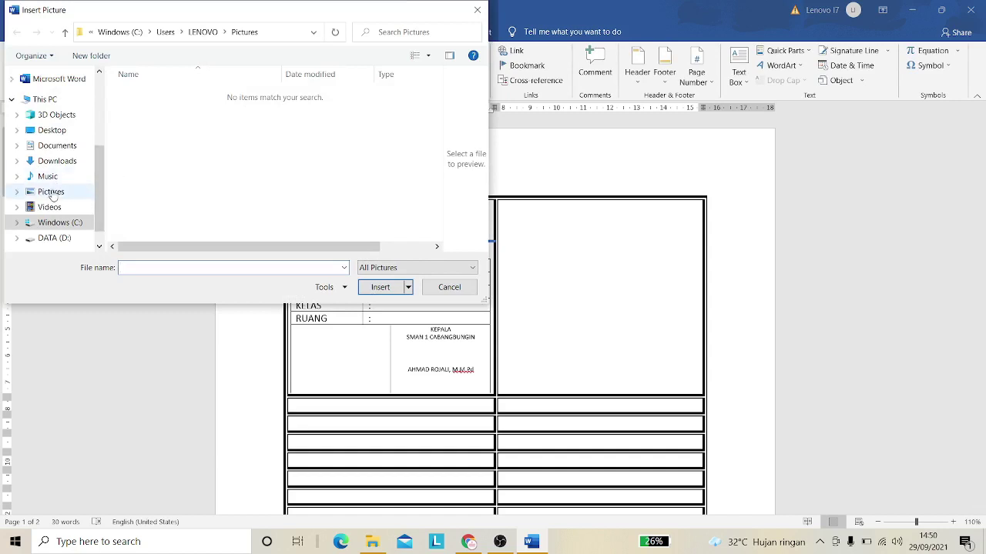
click(47, 192)
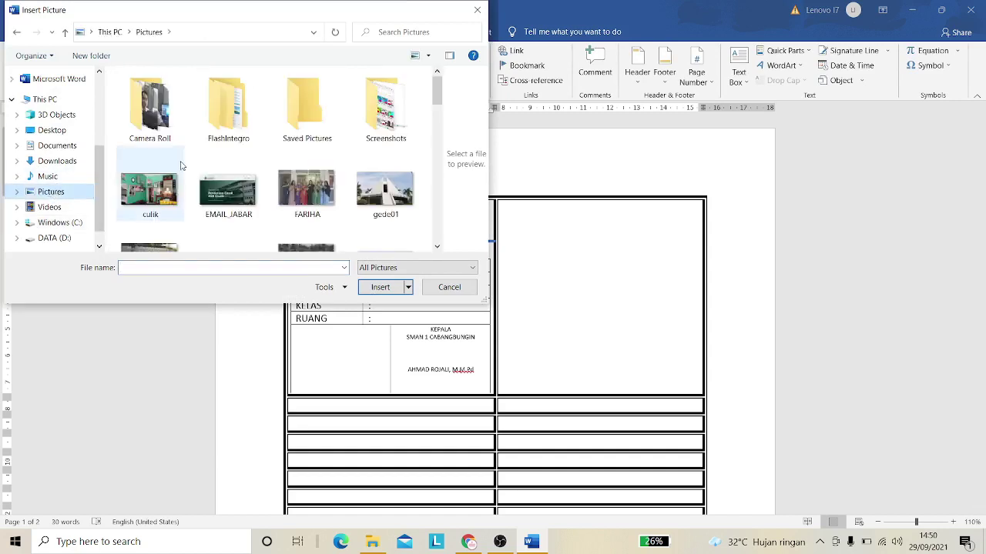
scroll(300, 127, down, 6)
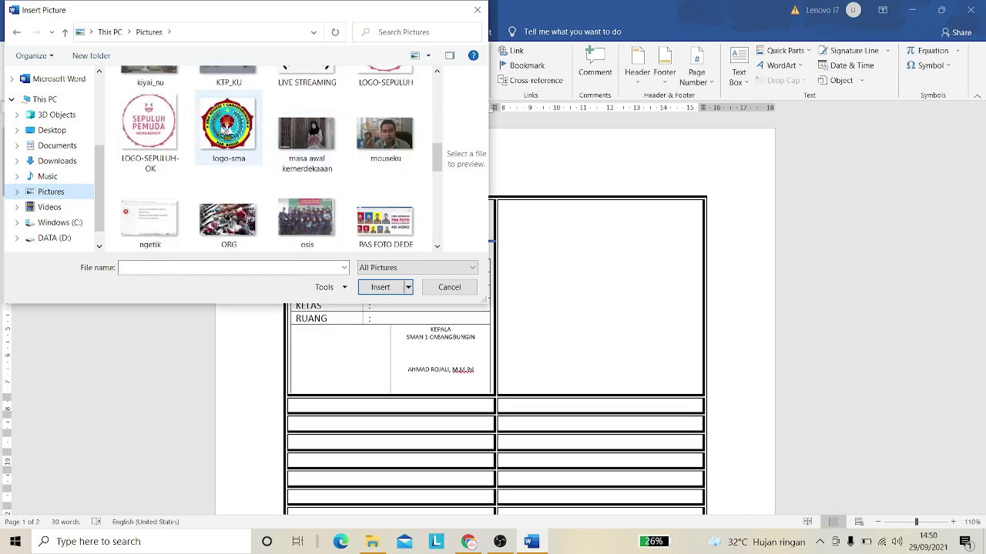
double_click(222, 133)
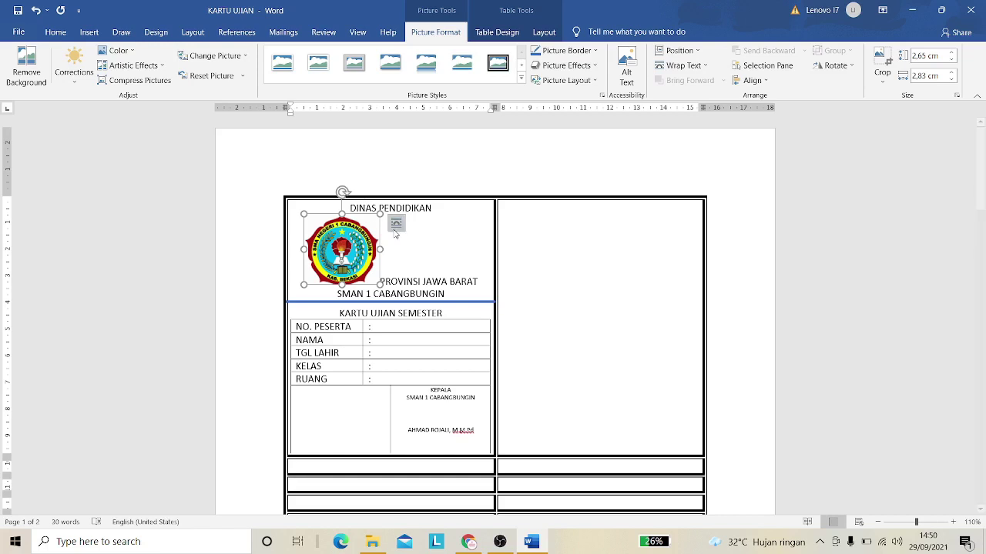
Set the logo's text wrapping to Behind Text and shrink it to about 1.22 cm by 1.31 cm.
click(395, 223)
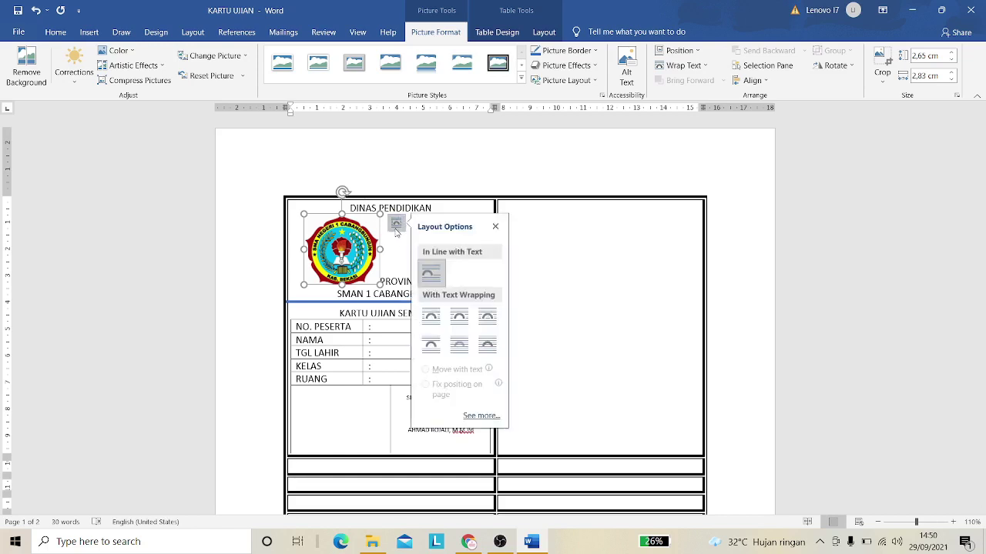
click(462, 350)
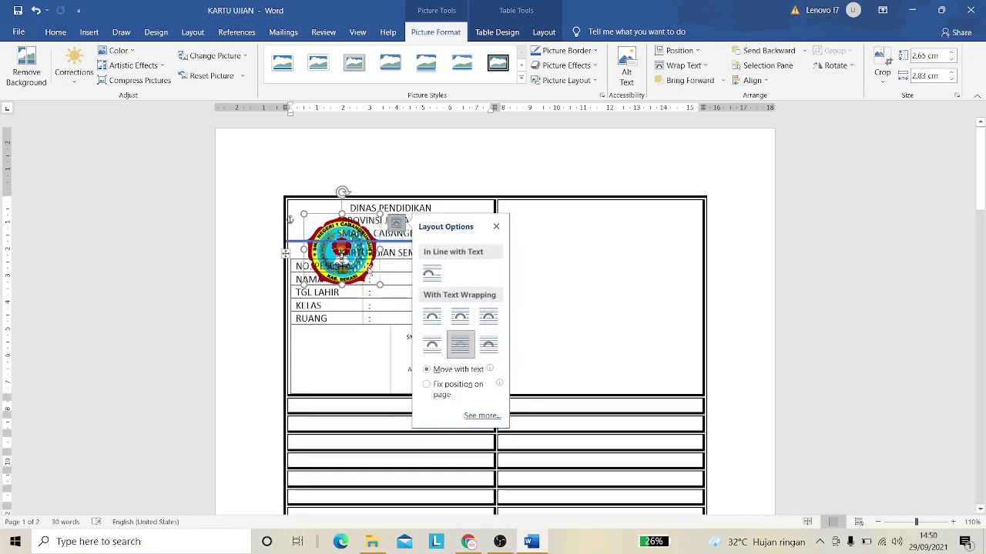
drag(378, 285, 339, 247)
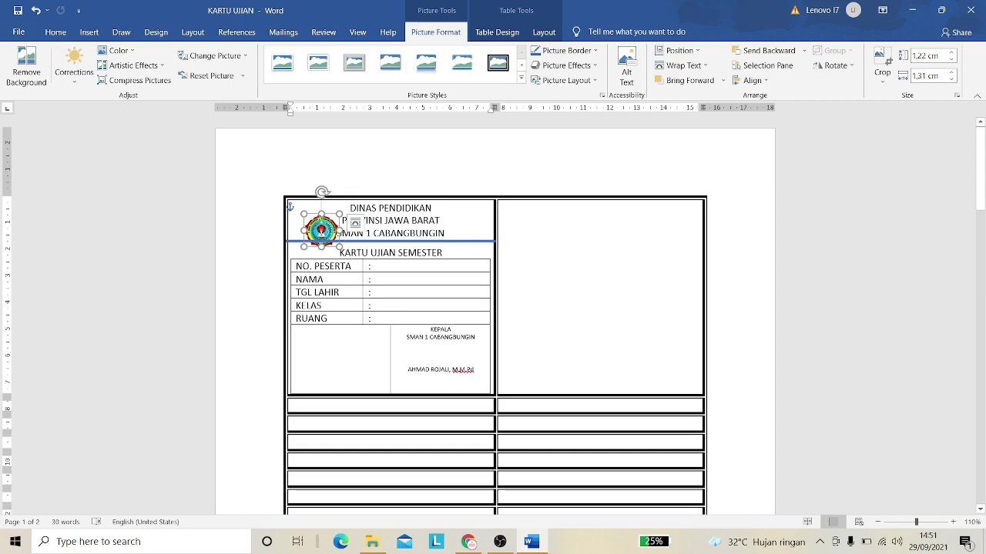
Remove all borders from the nested tables holding the student-data labels and the signature block.
click(286, 254)
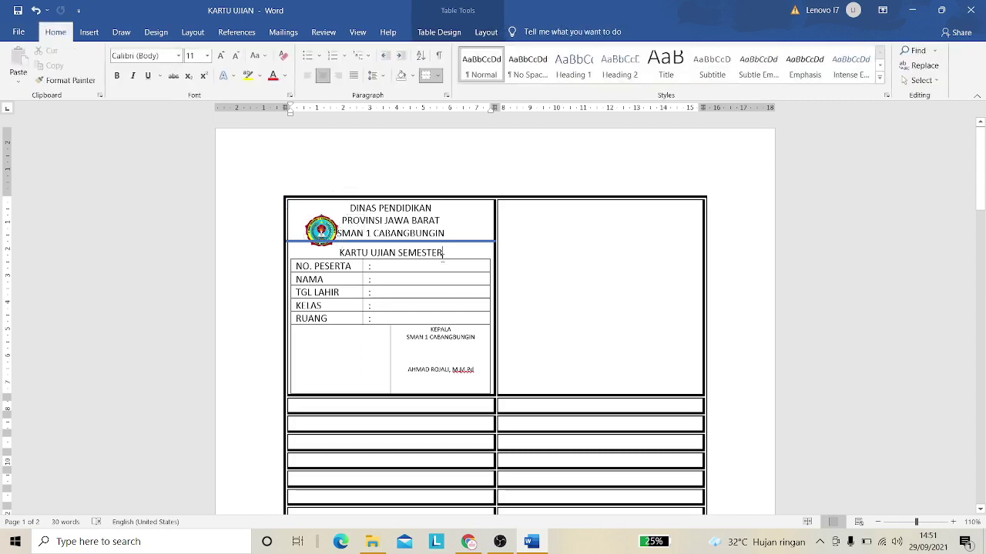
click(285, 254)
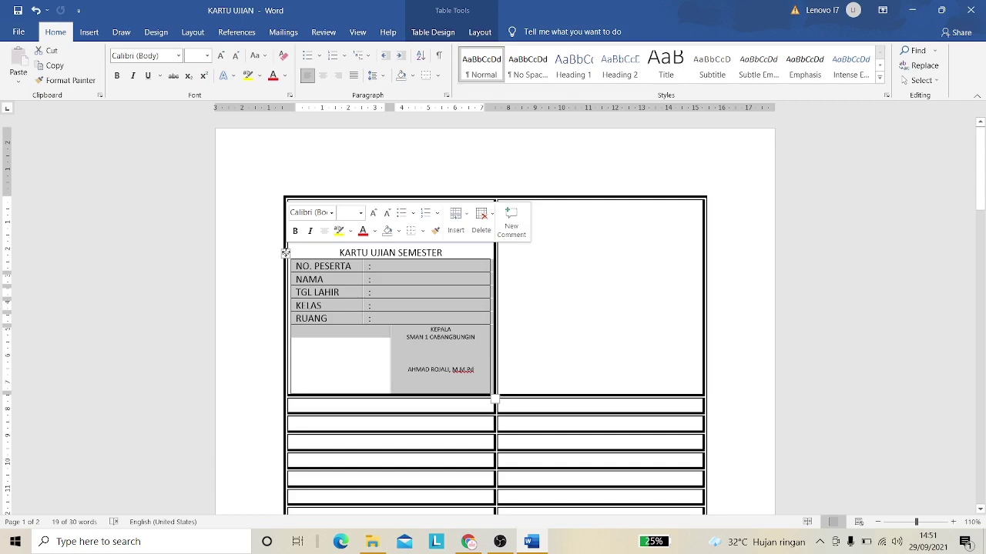
click(426, 232)
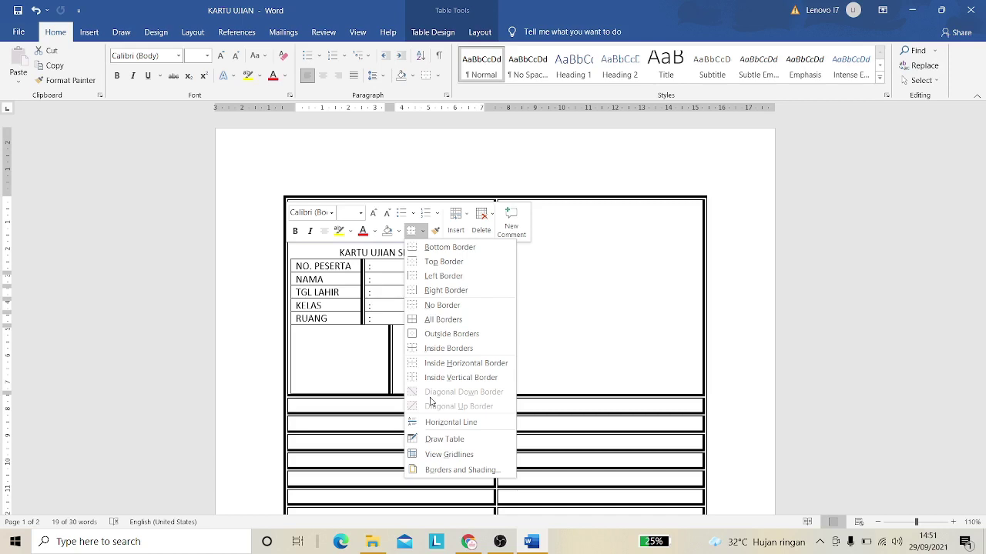
click(446, 307)
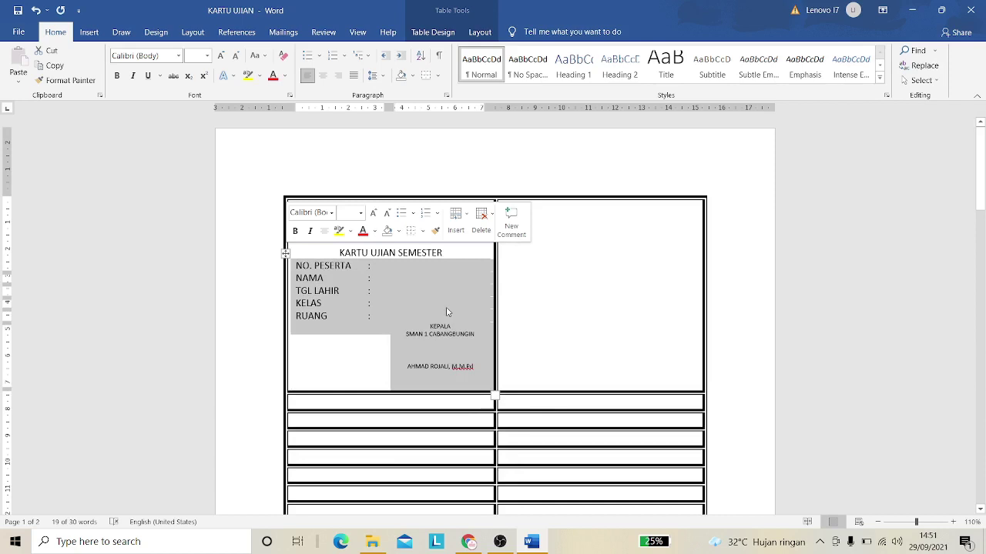
click(446, 312)
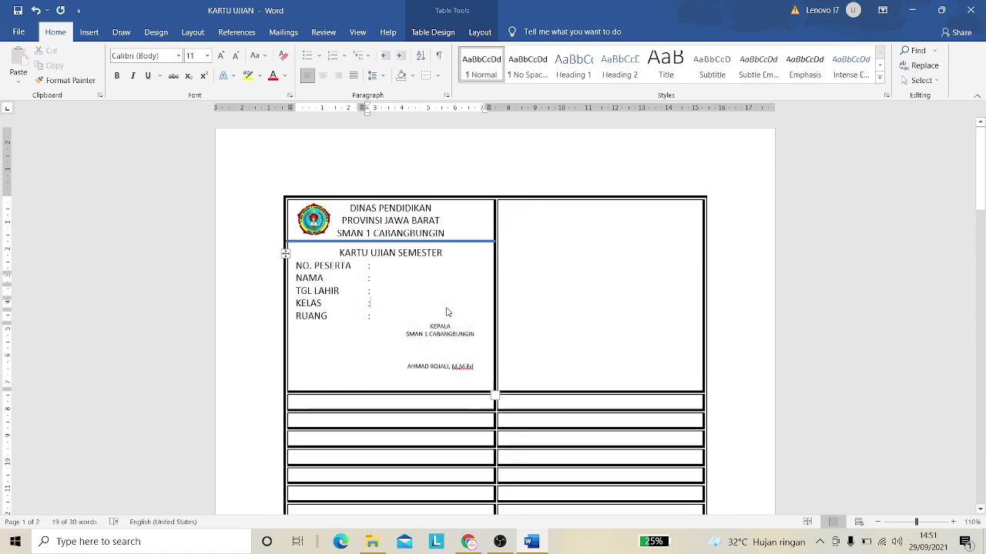
click(339, 350)
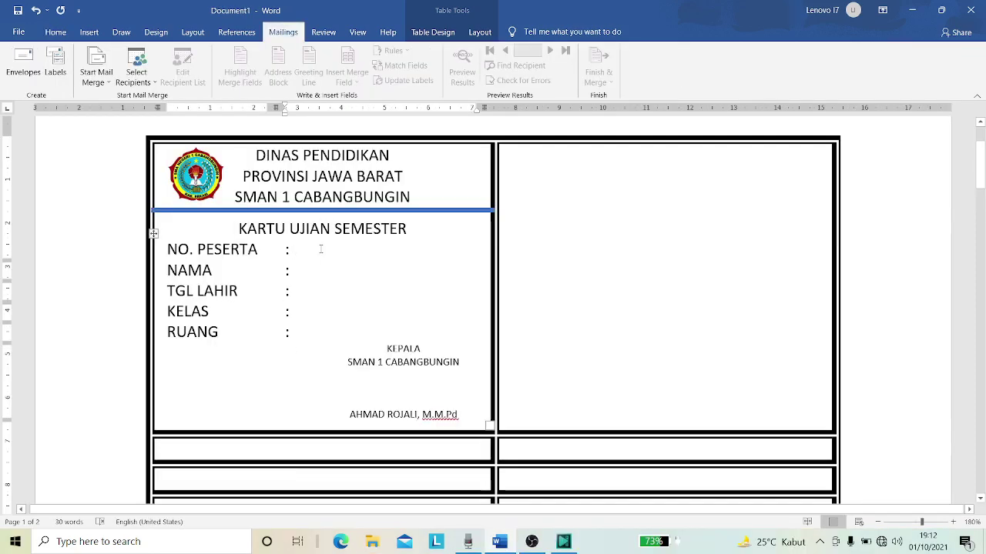
Link the mail merge to Sheet1$ of the existing workbook DATA SISWA UJIAN in the KARTU UJIAN folder on drive D.
click(301, 244)
ctrl+scroll(300, 244, up, 2)
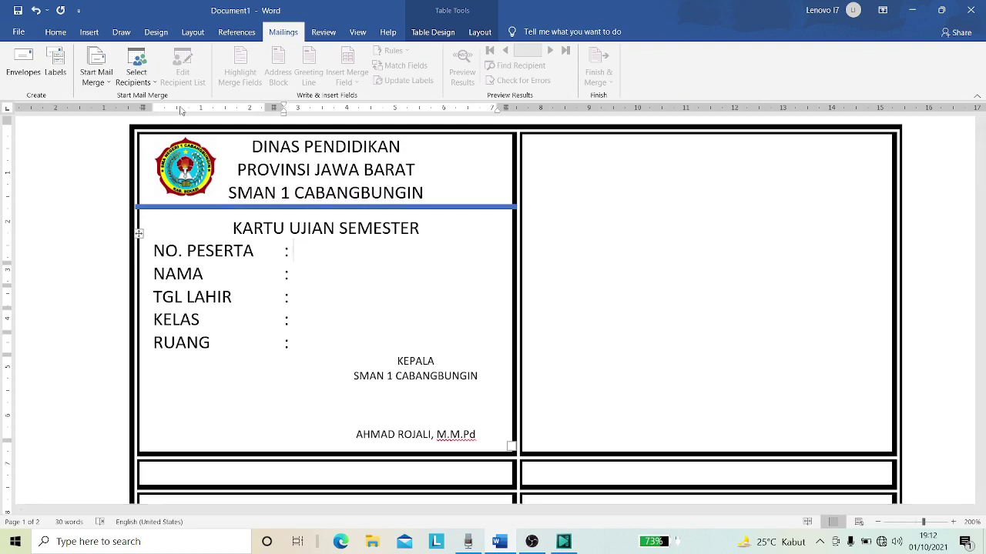
click(149, 80)
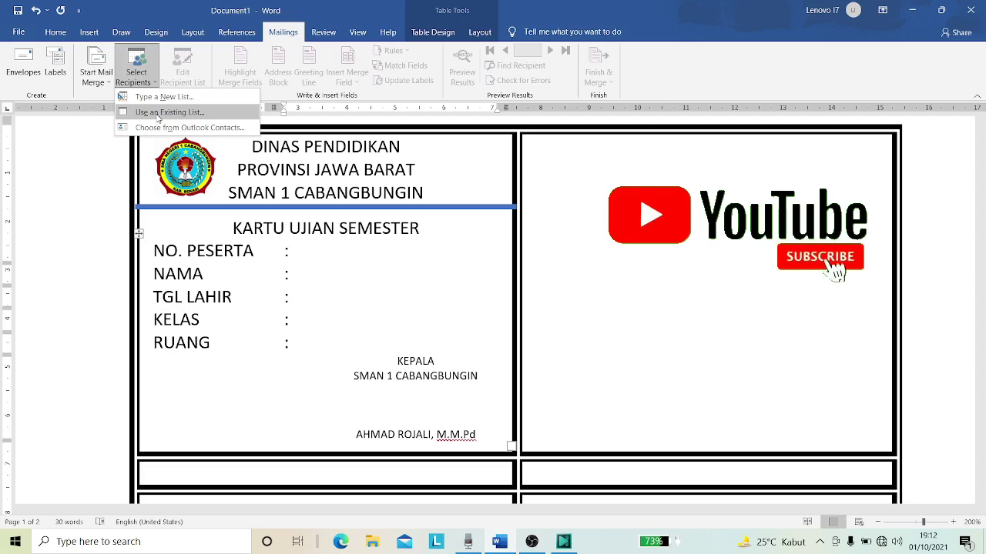
click(158, 114)
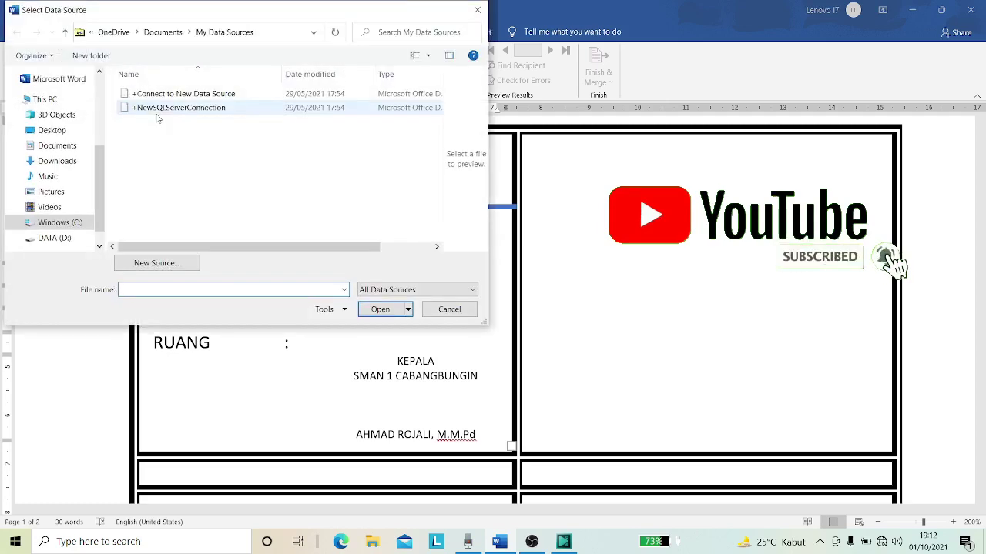
click(66, 244)
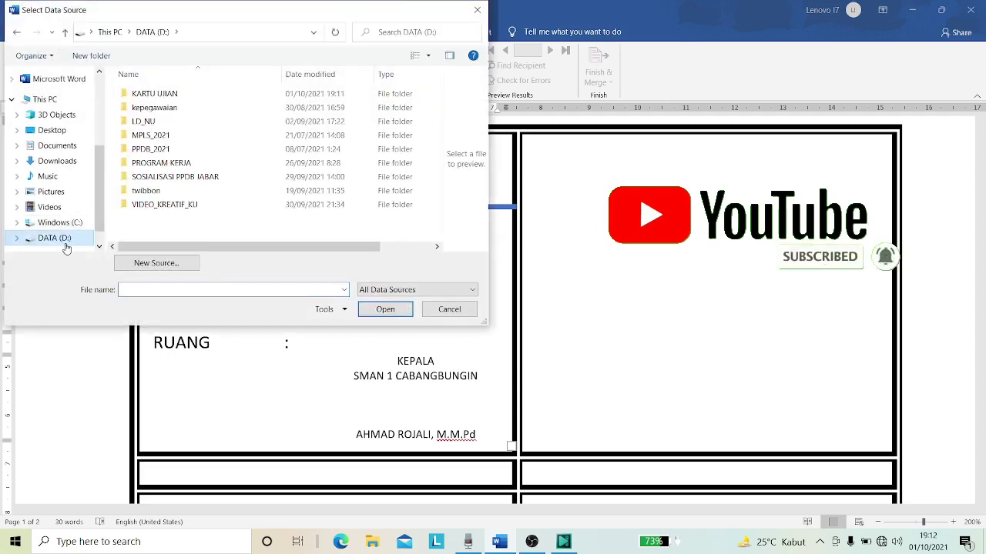
double_click(179, 94)
click(178, 96)
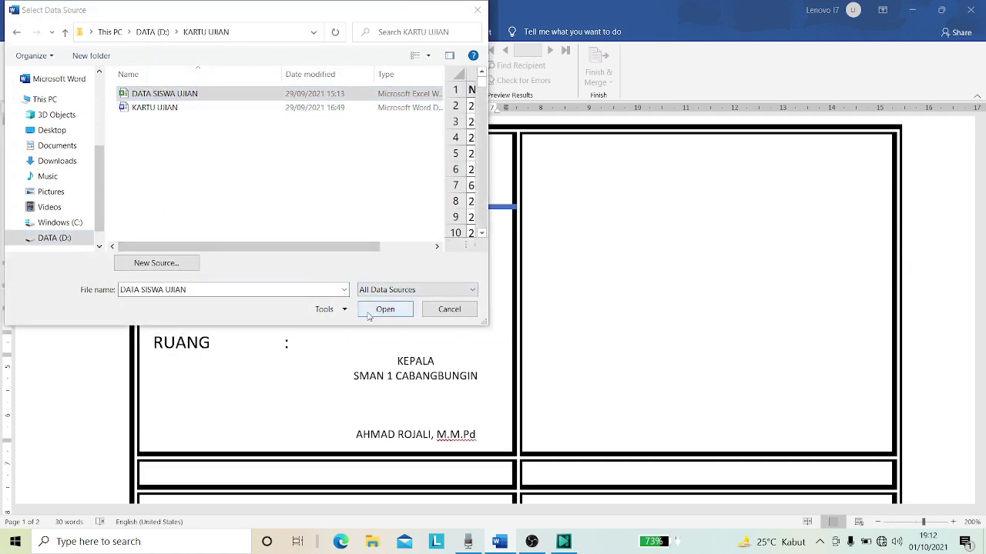
click(369, 312)
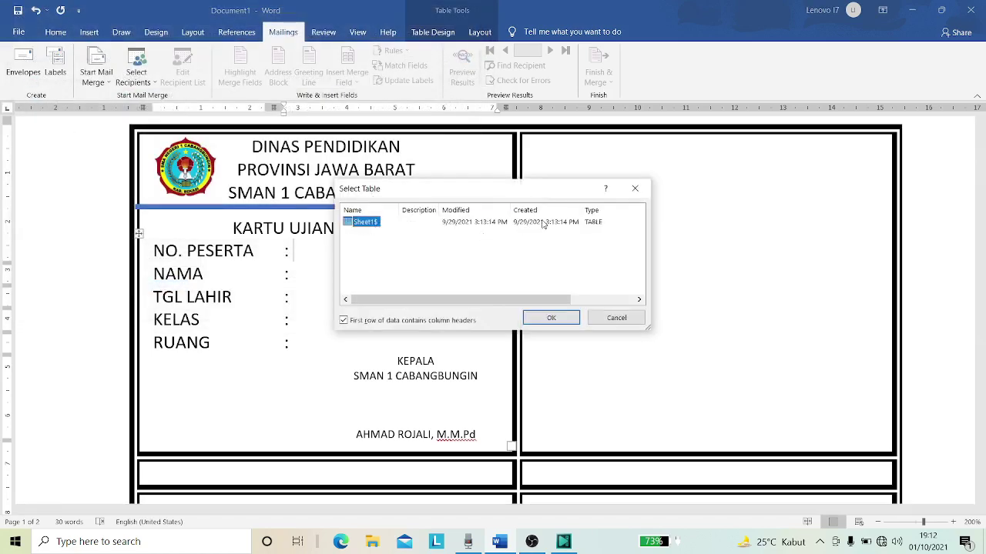
click(551, 318)
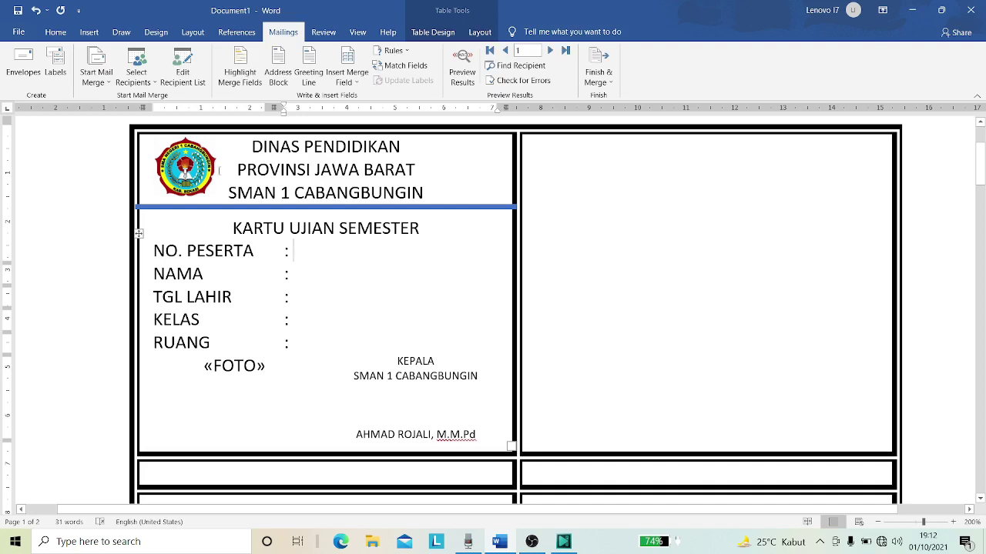
Insert the merge fields NO_PESERTA, NAMA, TGL_LAHIR, KELAS and RUANG after the colons of their matching labels.
click(356, 81)
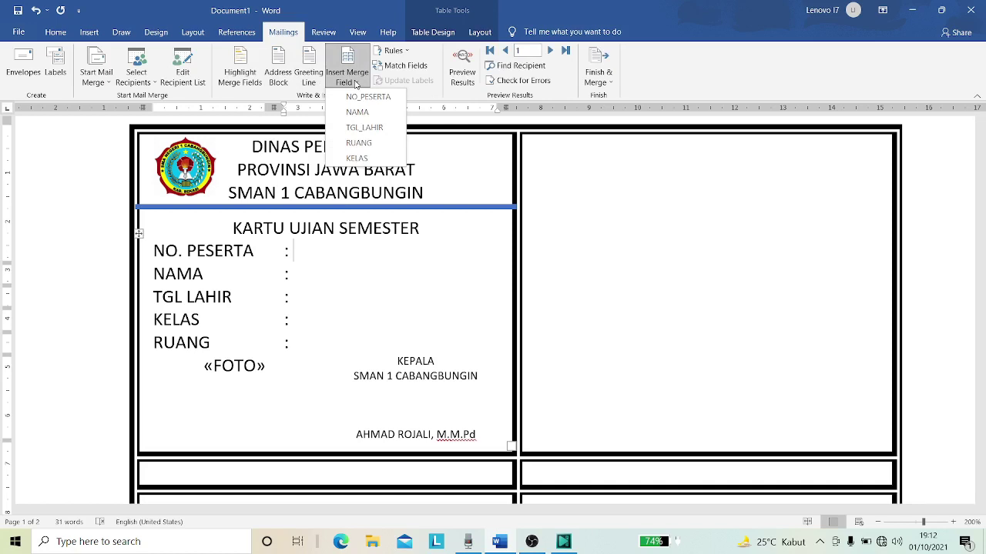
click(354, 99)
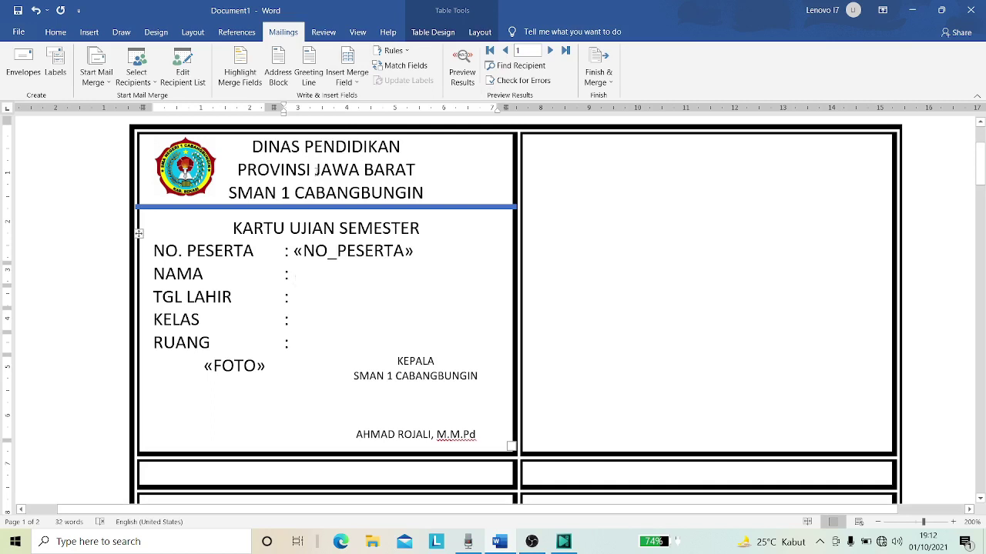
click(348, 80)
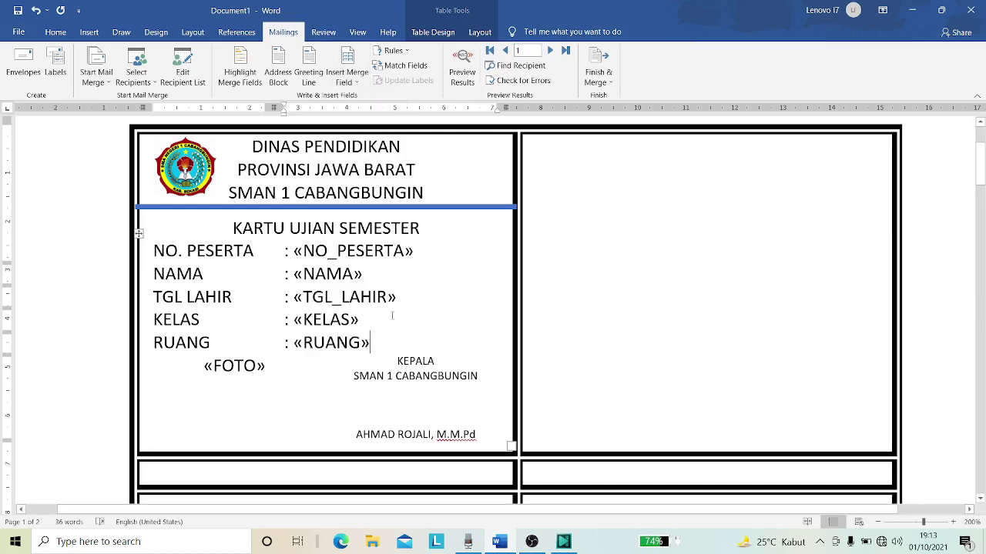
Preview the merged results on the card and check the entries in the mail merge recipient list.
click(462, 67)
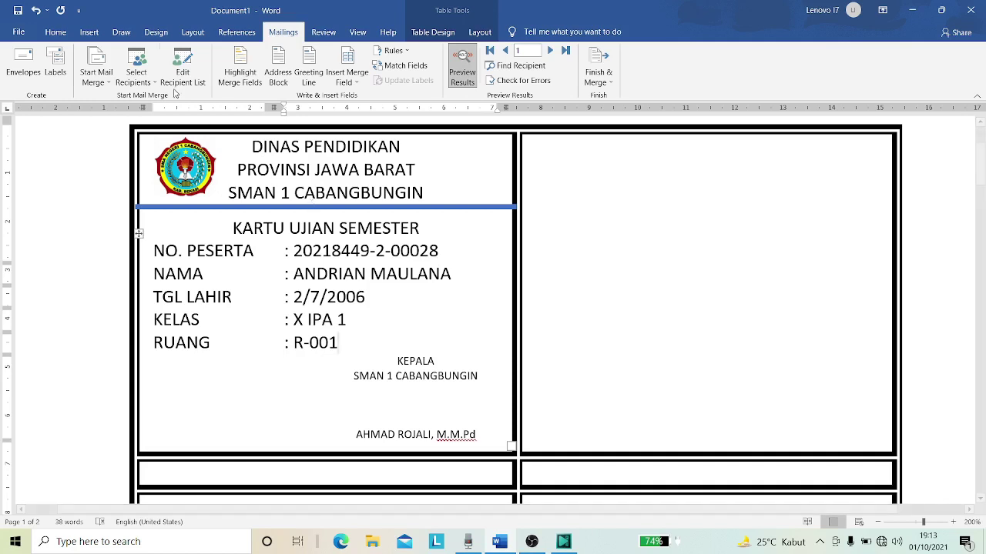
click(145, 83)
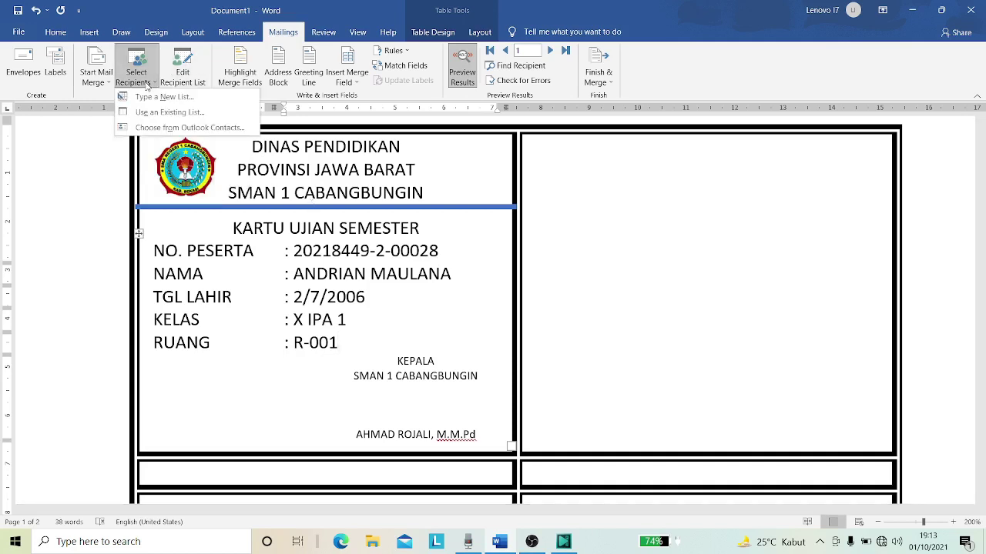
click(188, 81)
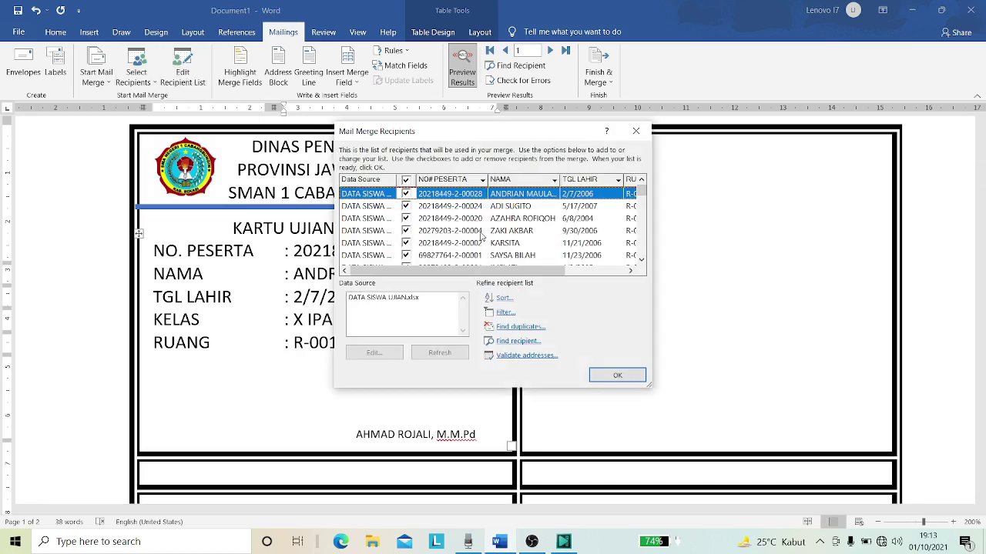
click(636, 133)
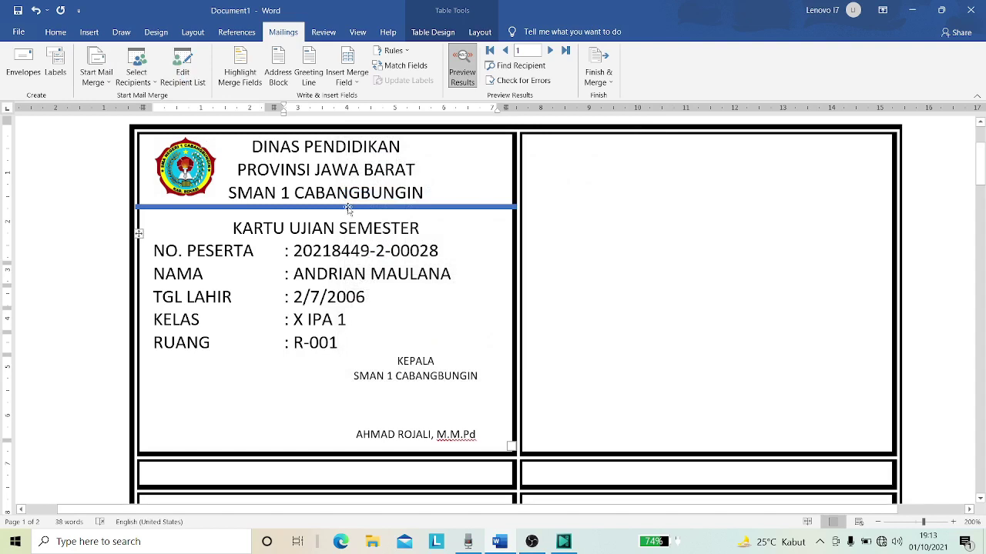
Switch the mail merge document type to Labels while keeping the existing table layout, and update the labels to copy the card into every cell.
click(107, 83)
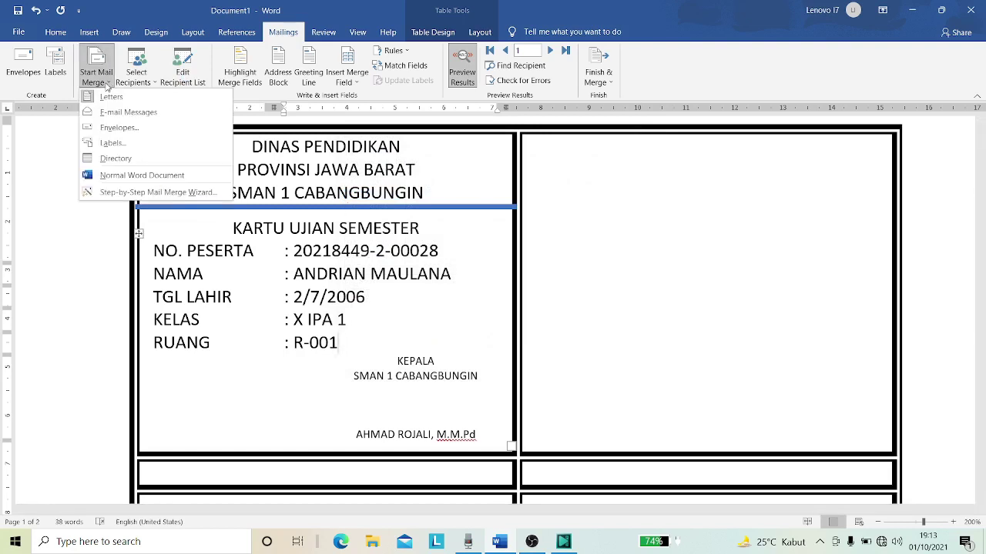
click(112, 144)
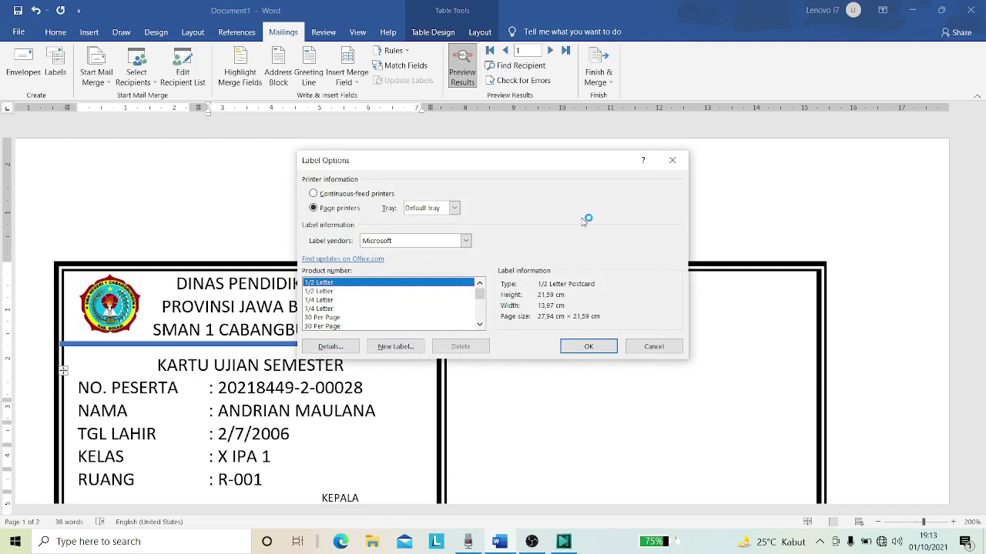
click(652, 346)
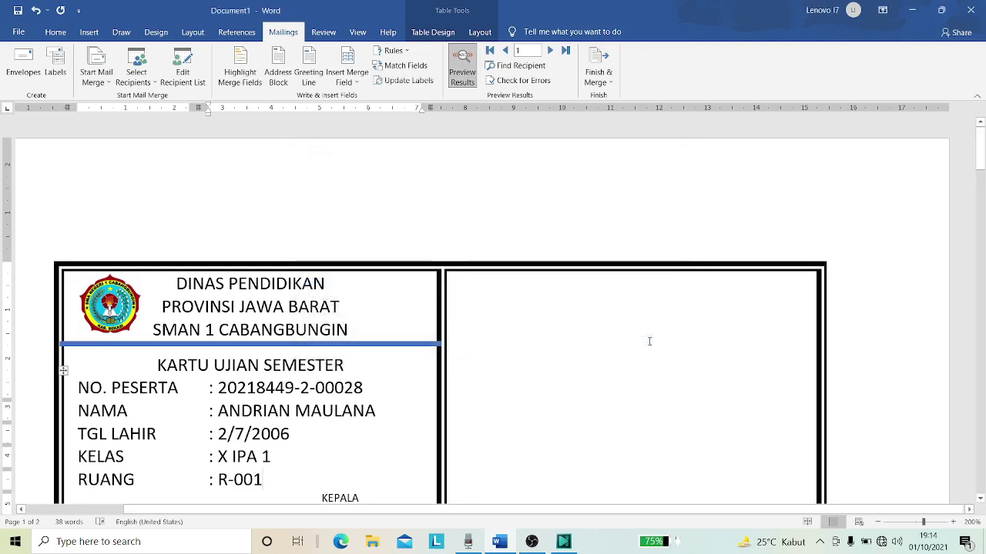
click(491, 289)
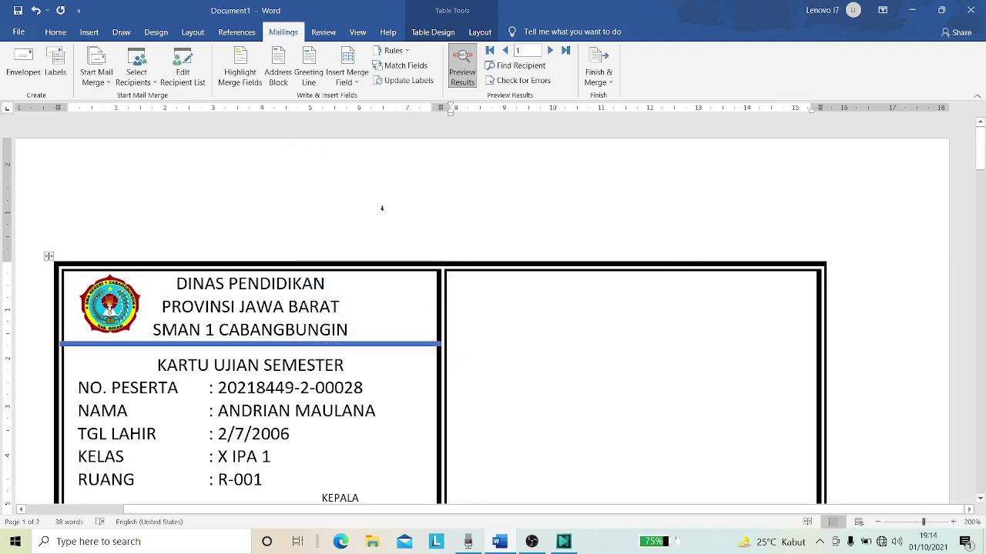
ctrl+scroll(381, 208, down, 9)
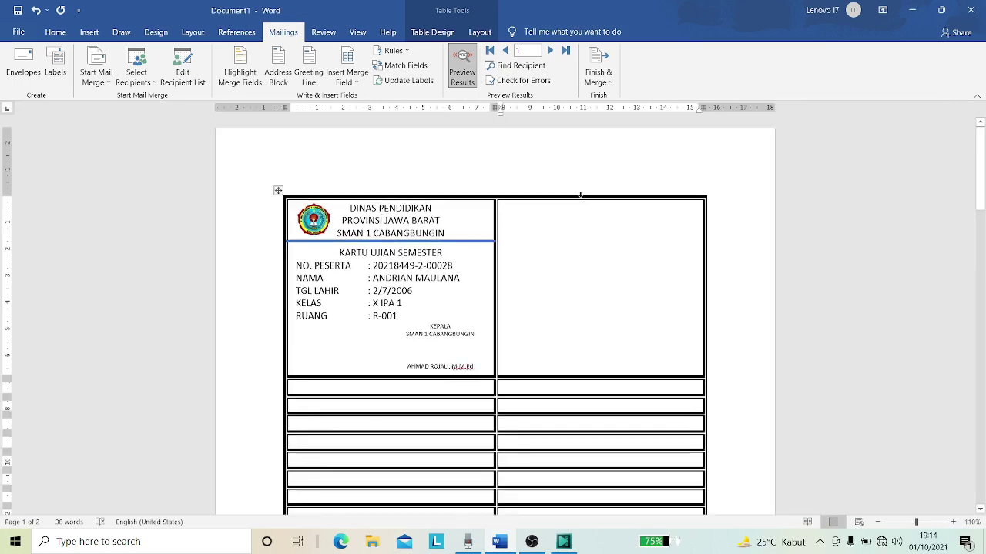
ctrl+scroll(580, 196, down, 3)
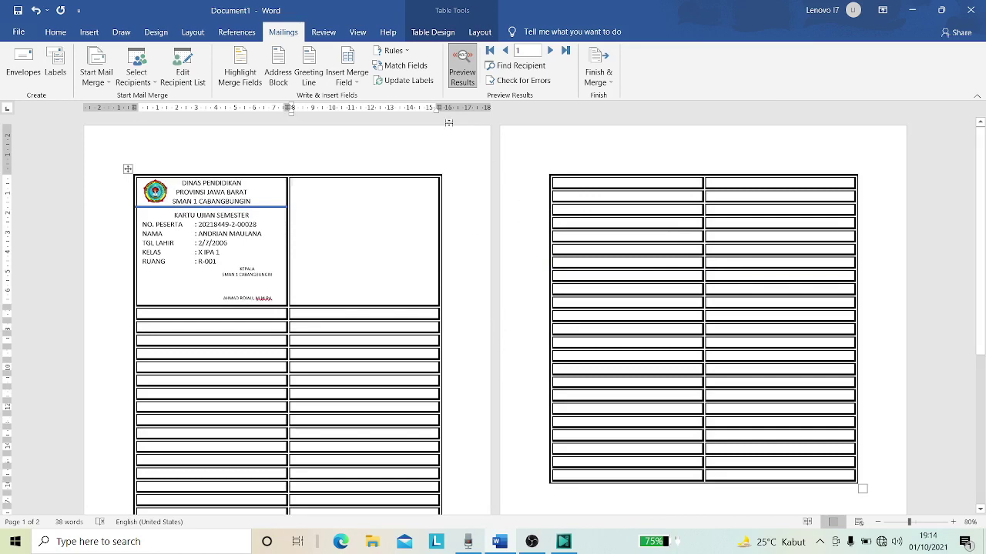
click(401, 81)
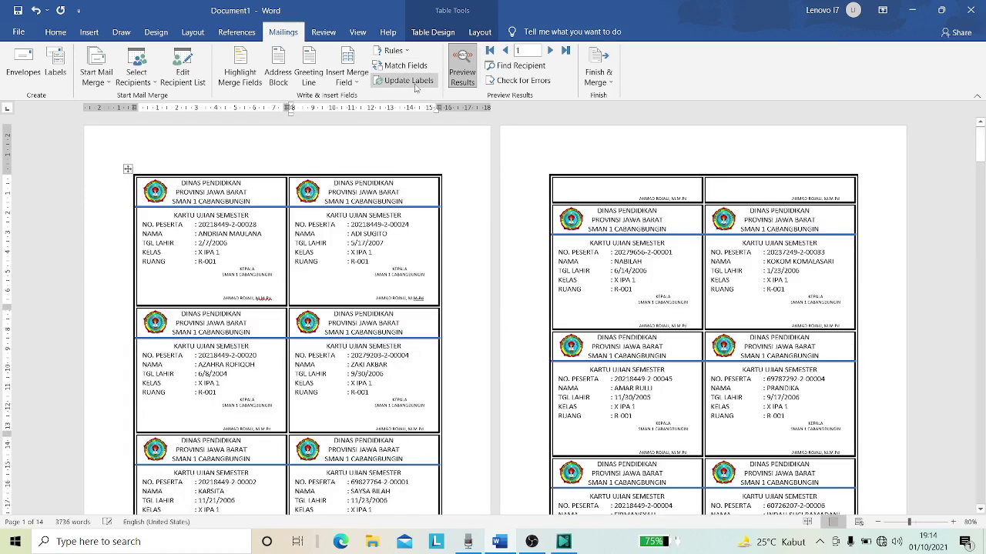
Examine the generated exam cards page by page and in a multi-page overview, checking the student data and how the cards fit the pages.
triple_click(697, 222)
scroll(697, 222, up, 5)
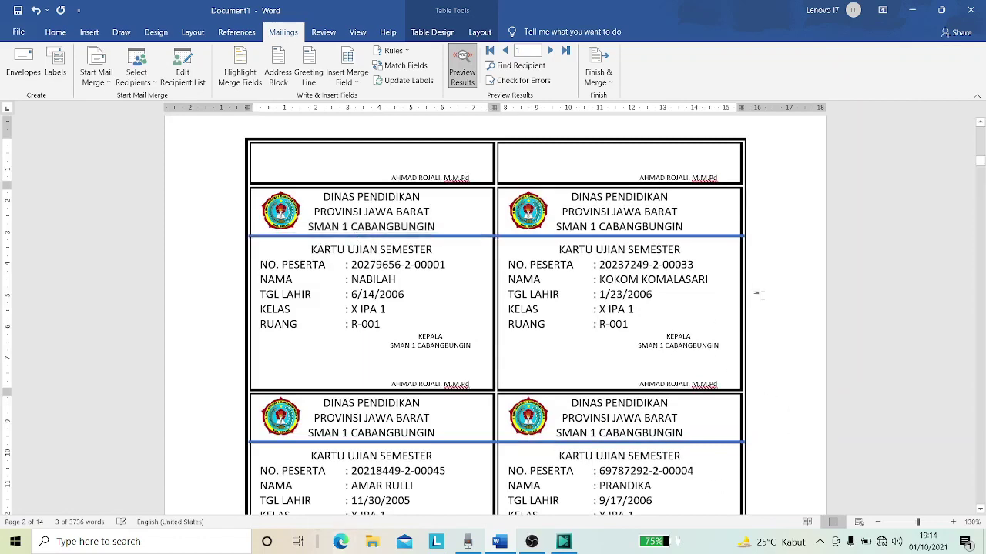
scroll(763, 295, down, 10)
scroll(763, 294, up, 3)
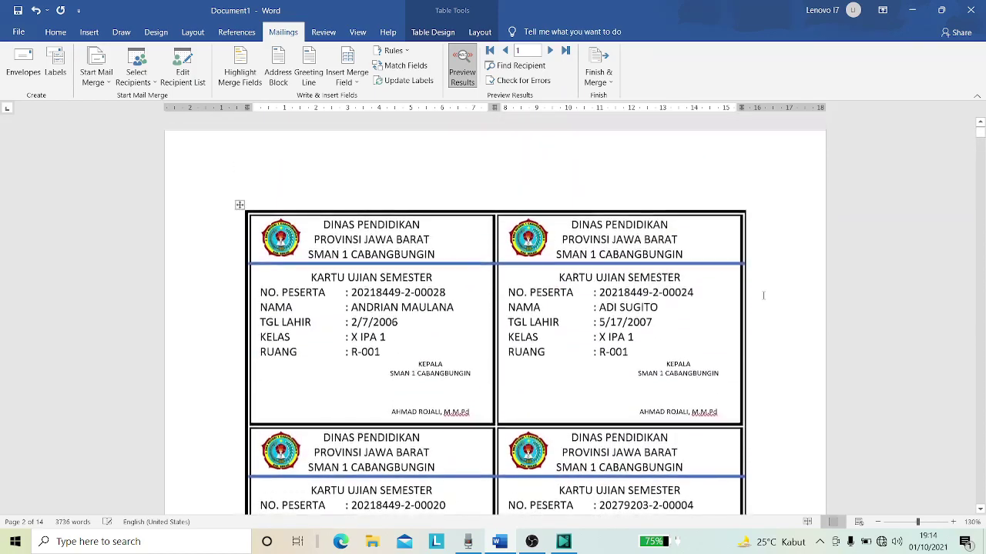
ctrl+scroll(568, 283, up, 6)
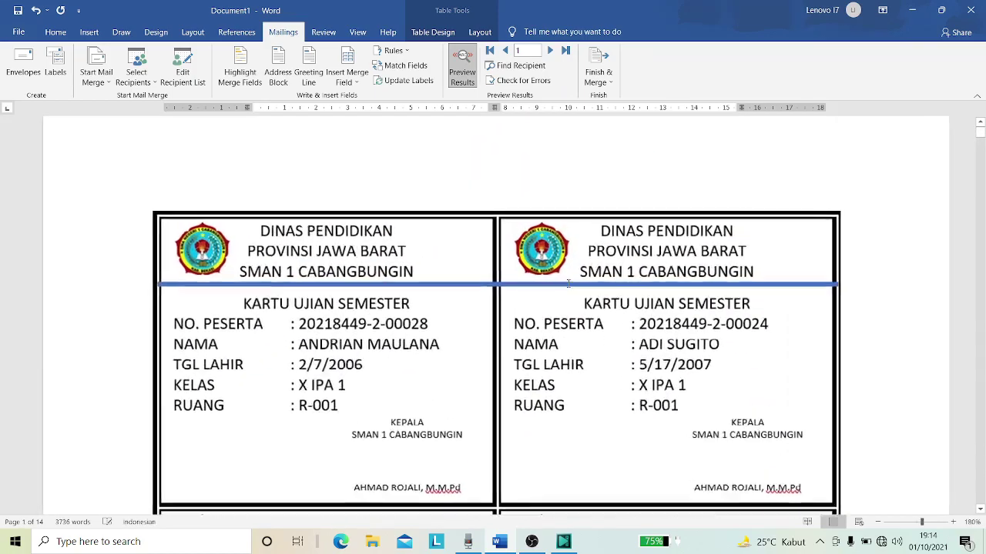
scroll(752, 344, down, 6)
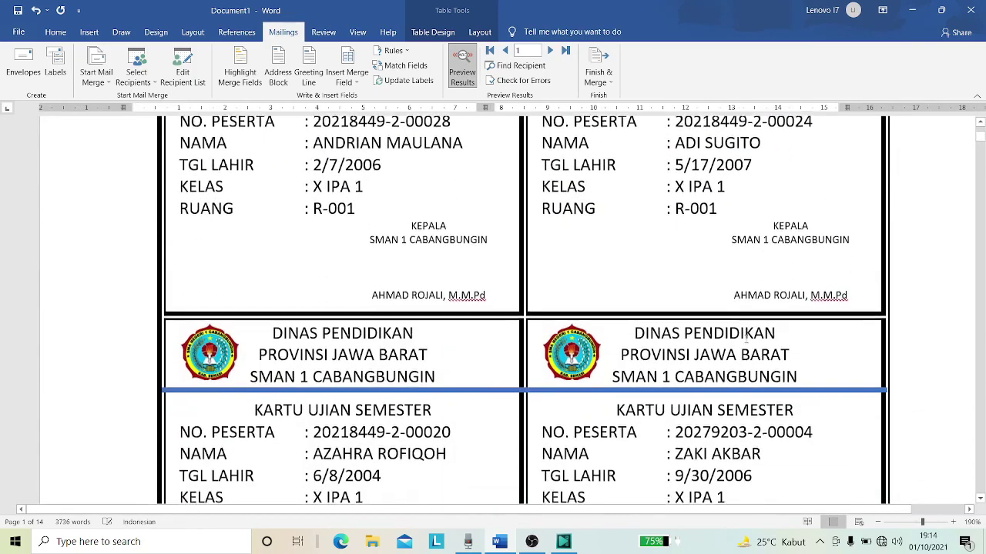
scroll(747, 336, down, 5)
scroll(745, 334, down, 5)
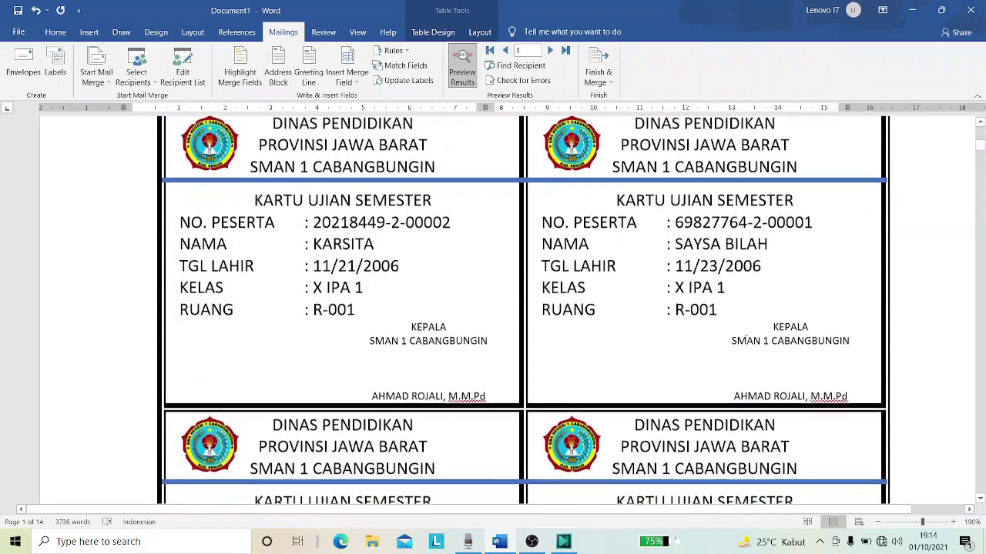
scroll(745, 336, down, 10)
scroll(745, 339, down, 10)
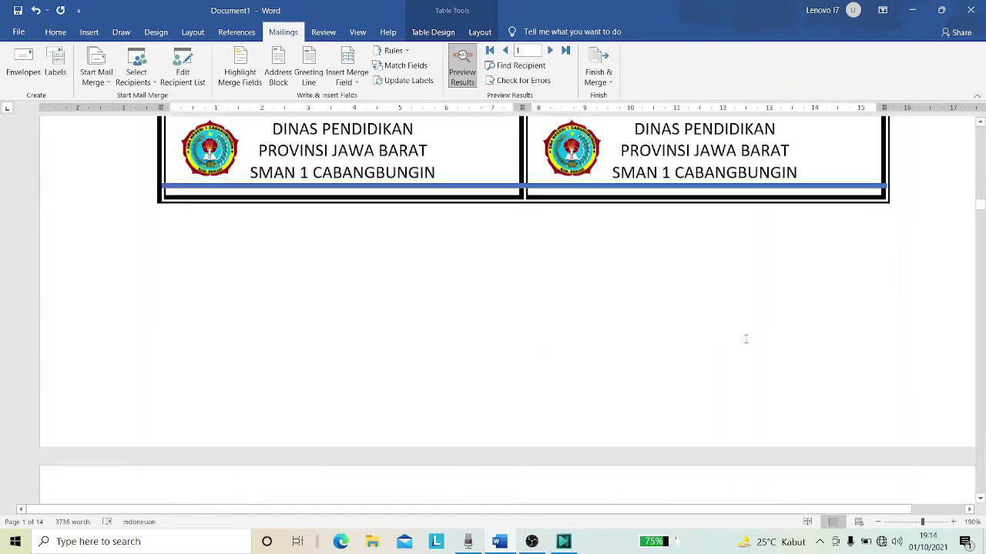
scroll(745, 339, down, 1)
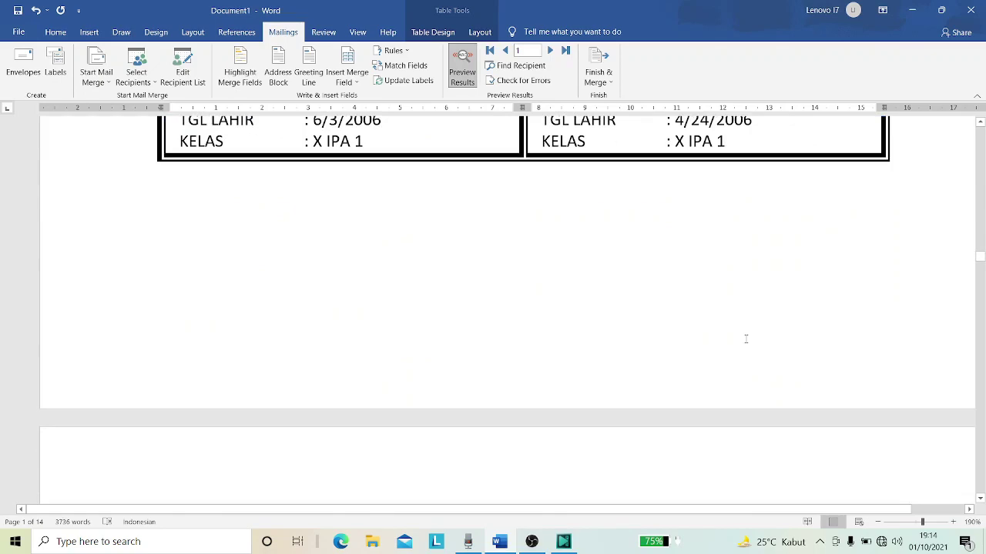
click(903, 524)
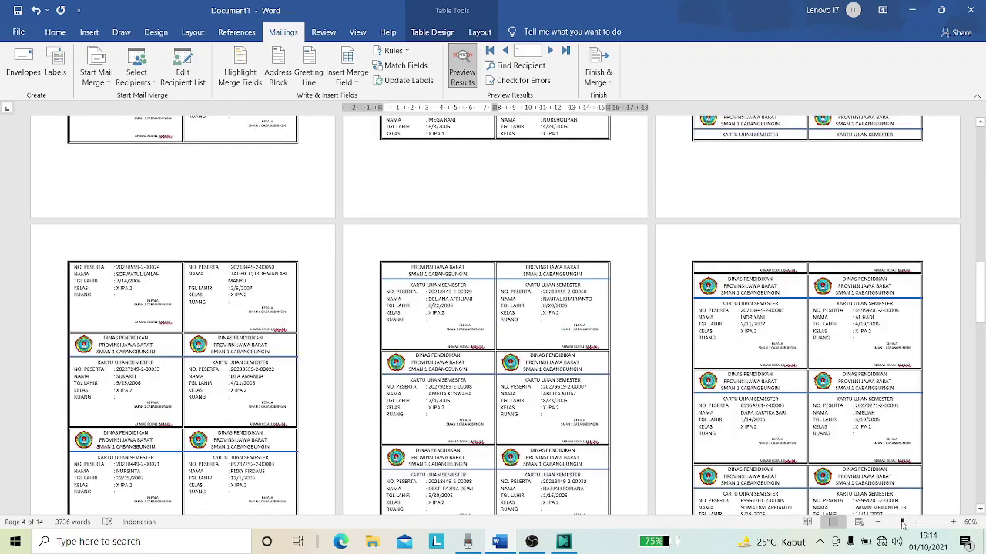
drag(901, 524, 898, 523)
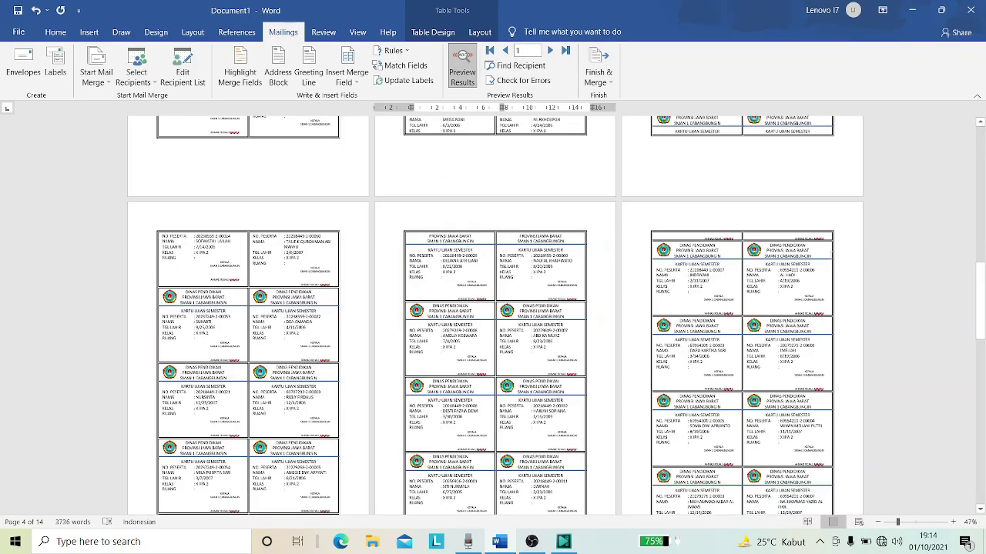
scroll(830, 256, up, 10)
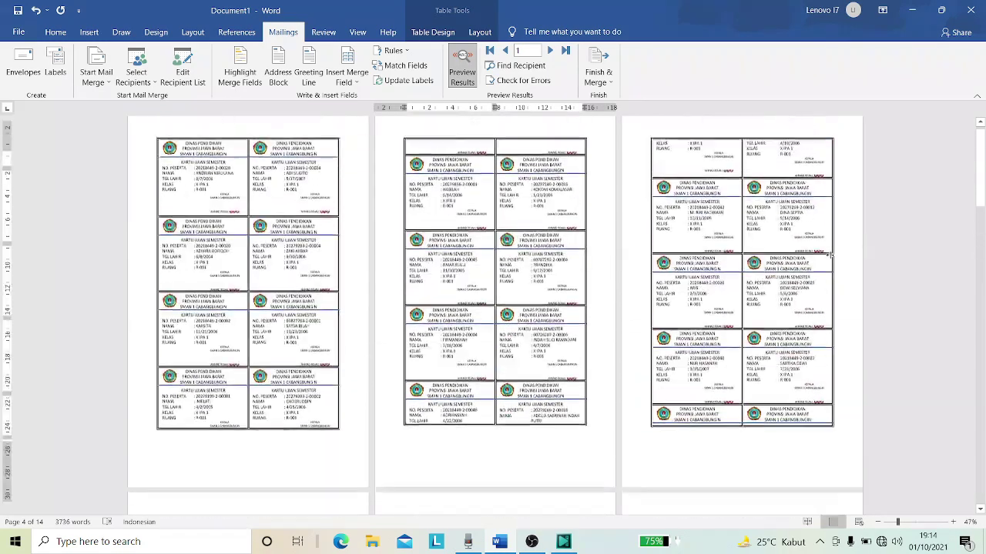